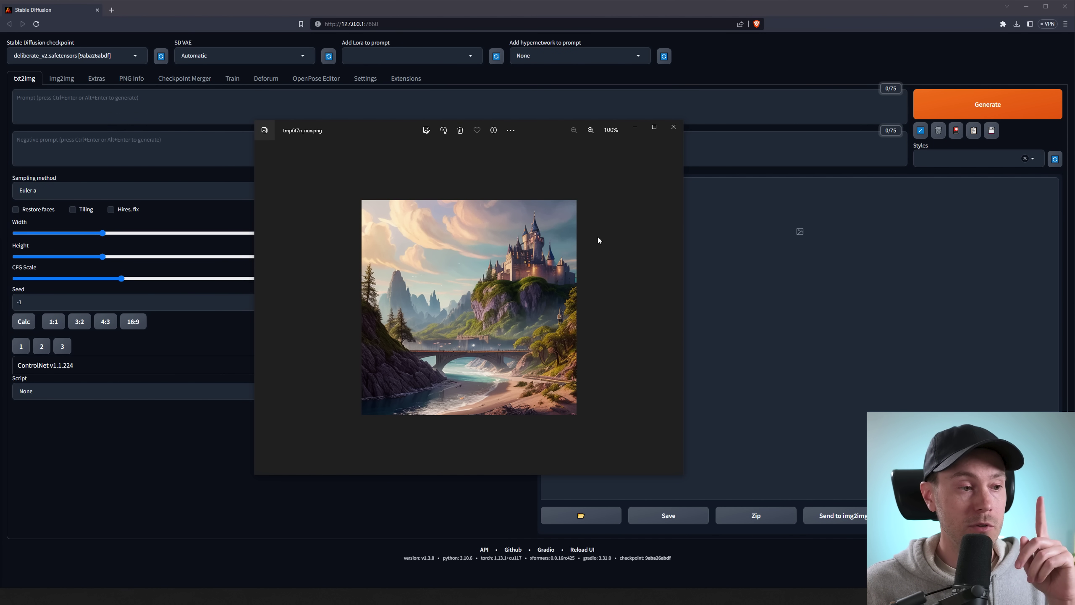
Load the castle image into an enabled ControlNet unit set to the Inpaint control type
{"action": "left_click", "coordinate": [673, 127]}
{"action": "left_click", "coordinate": [59, 367]}
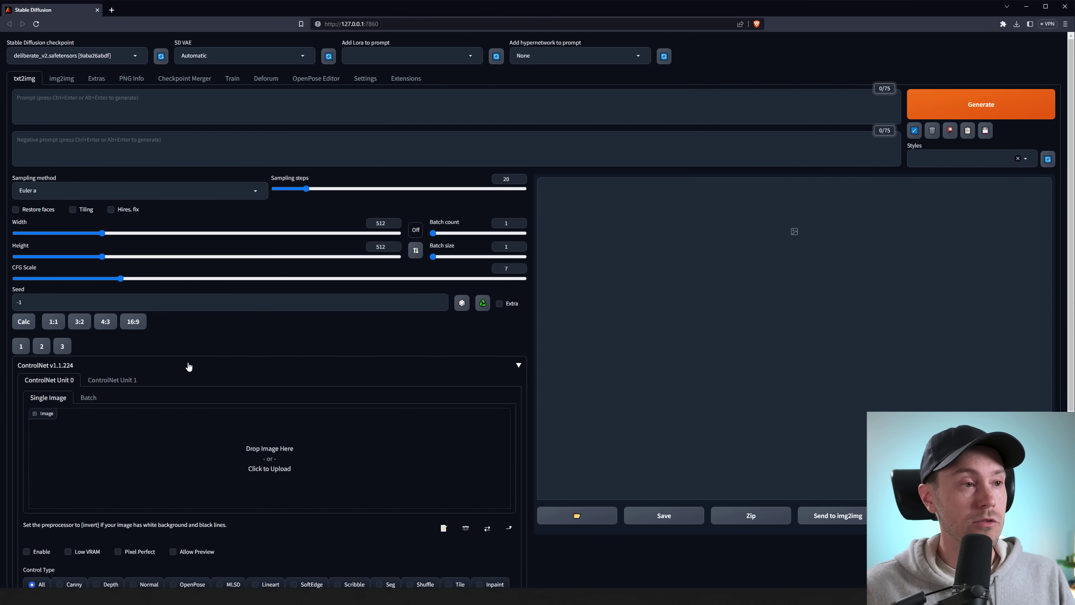
{"action": "left_click_drag", "start_coordinate": [186, 317], "coordinate": [253, 443]}
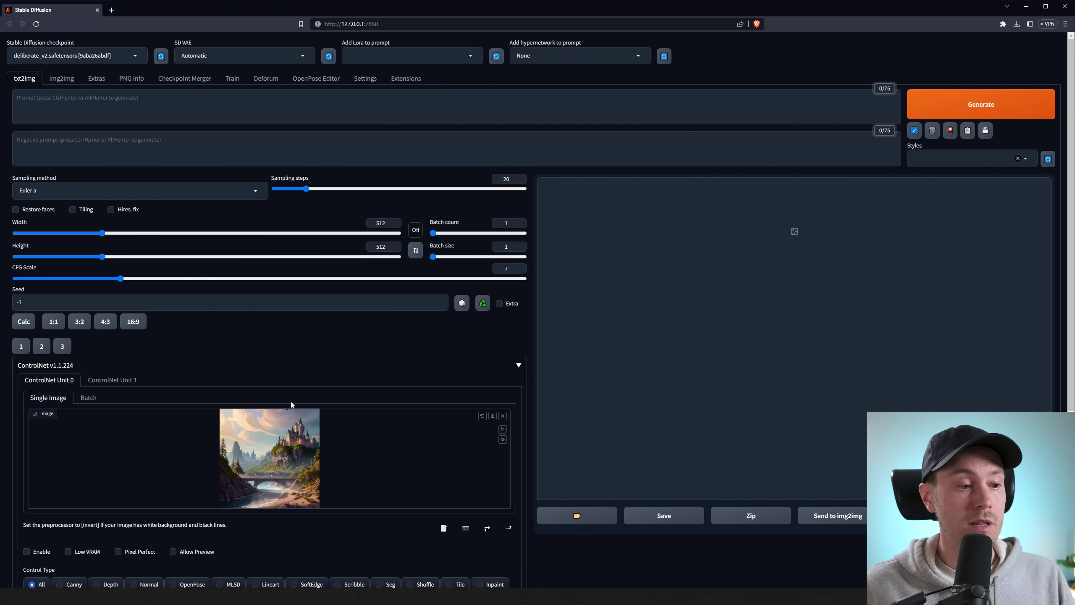
{"action": "scroll", "coordinate": [290, 402], "scroll_direction": "down", "scroll_amount": 2}
{"action": "left_click", "coordinate": [38, 468]}
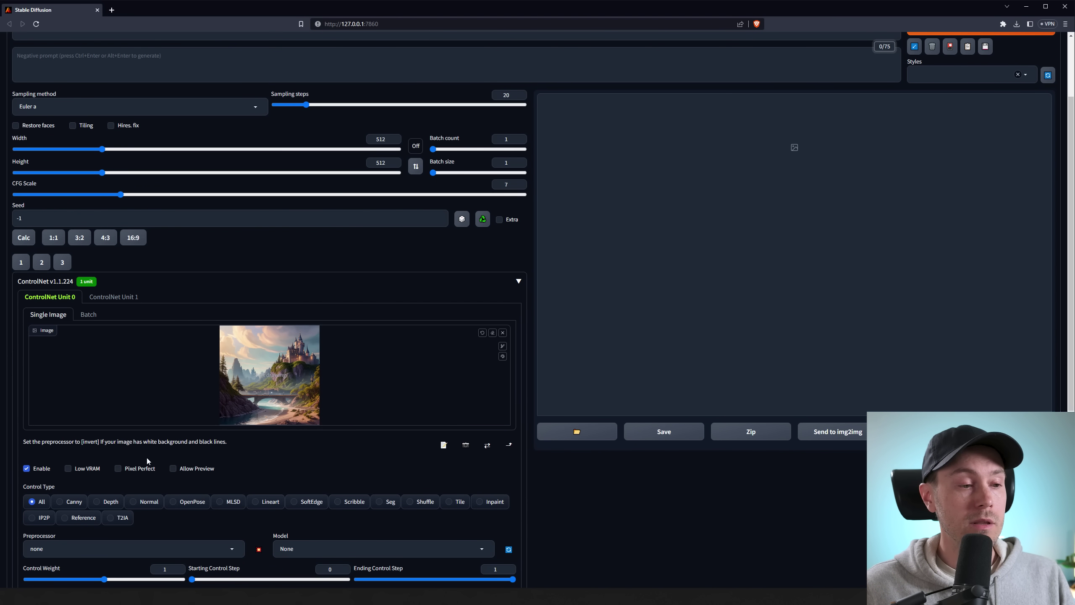
{"action": "scroll", "coordinate": [251, 455], "scroll_direction": "down", "scroll_amount": 3}
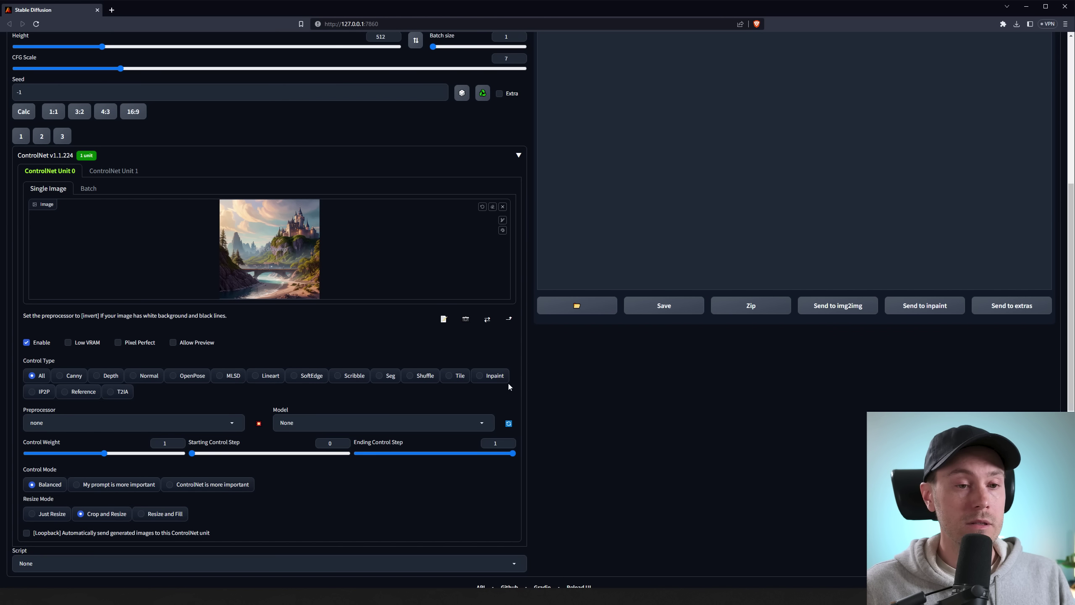
{"action": "left_click", "coordinate": [486, 378]}
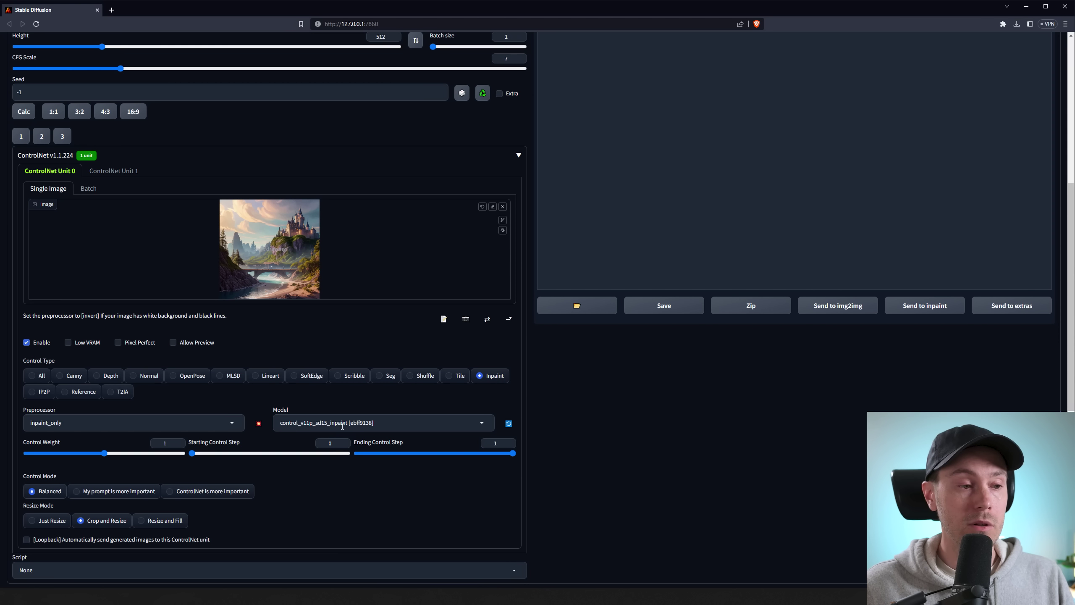
Review the preprocessor options, keep Inpaint control, and set Resize Mode to Just Resize
{"action": "left_click", "coordinate": [232, 423]}
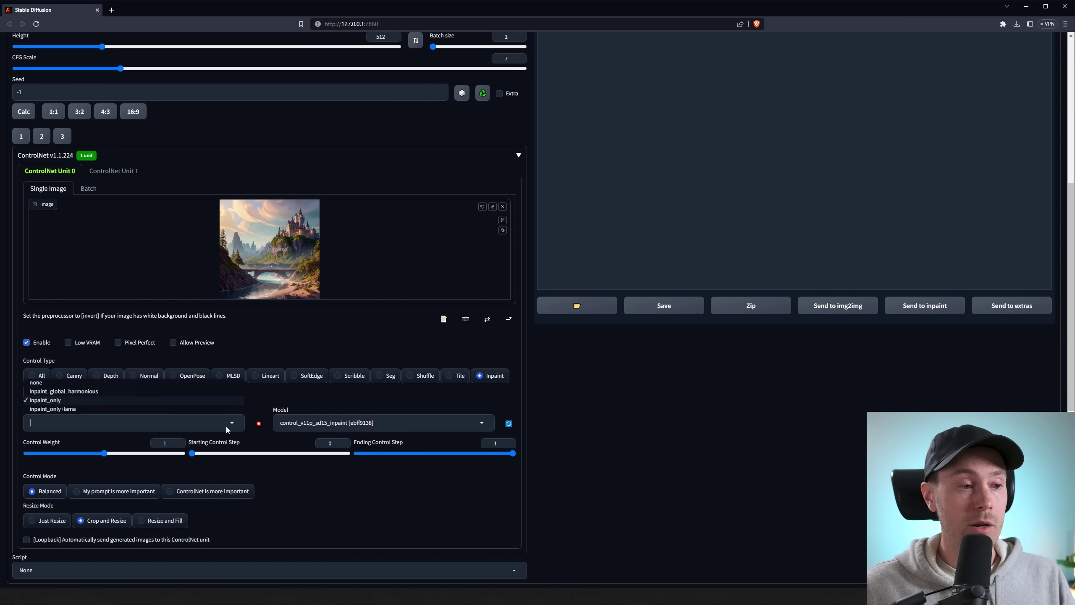
{"action": "left_click", "coordinate": [33, 375]}
{"action": "left_click", "coordinate": [232, 422]}
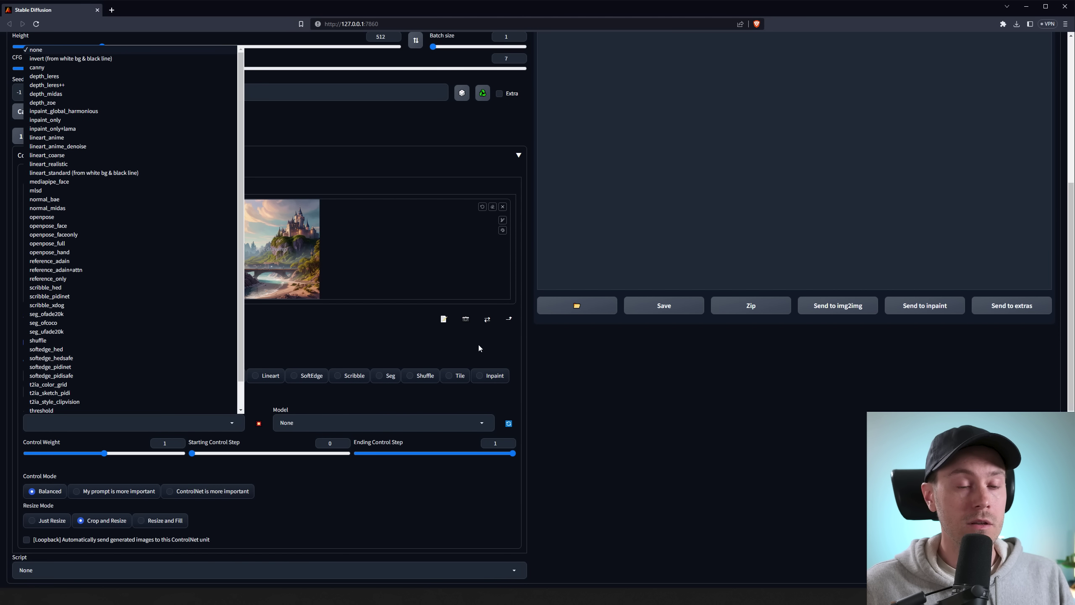
{"action": "key", "text": "Escape"}
{"action": "left_click", "coordinate": [482, 379]}
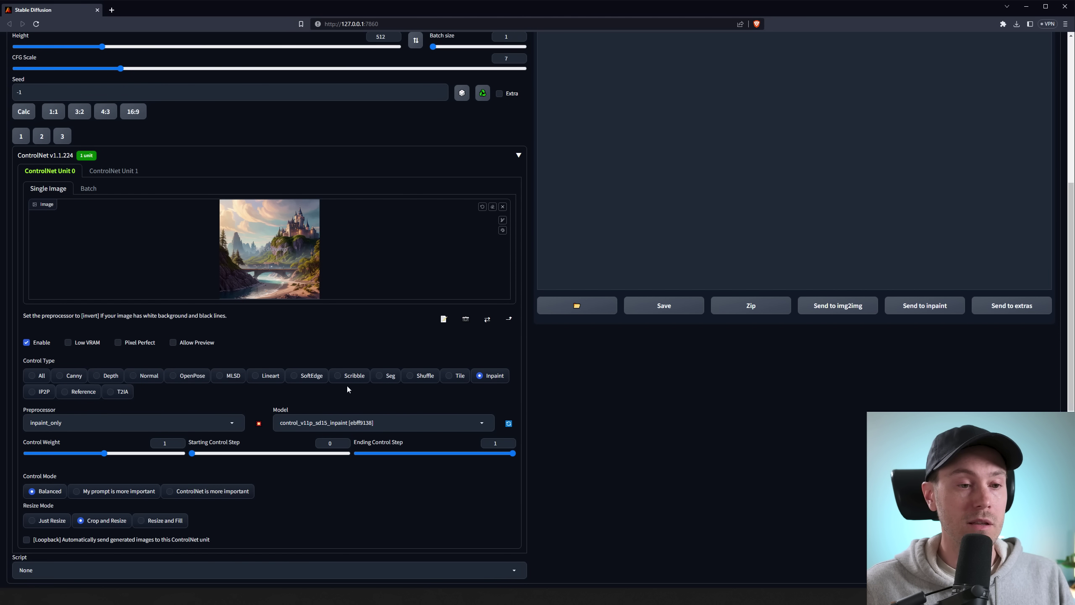
{"action": "scroll", "coordinate": [316, 456], "scroll_direction": "down", "scroll_amount": 1}
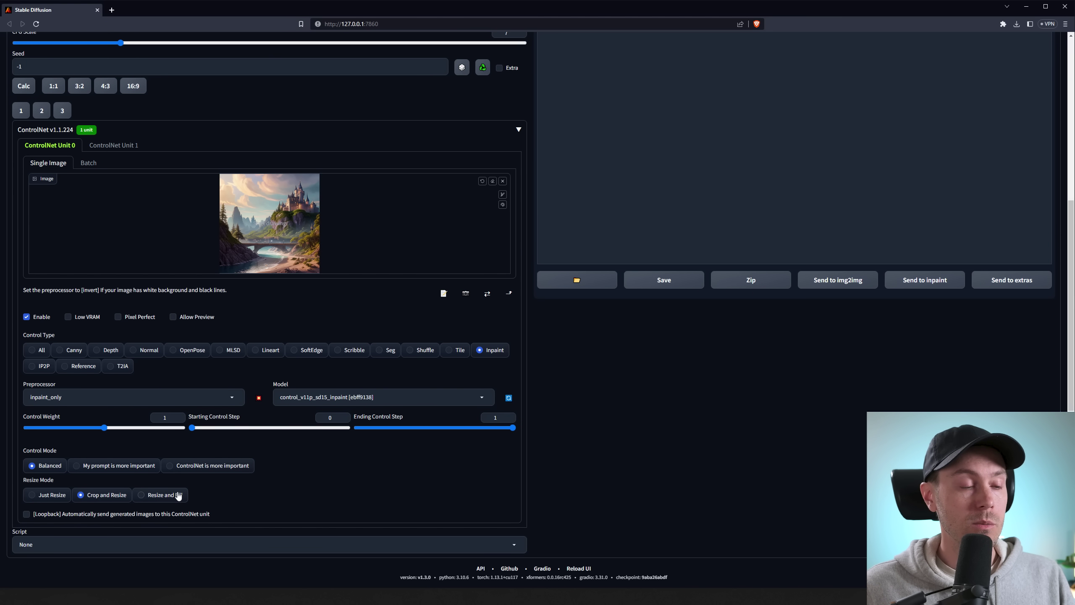
{"action": "left_click", "coordinate": [50, 499]}
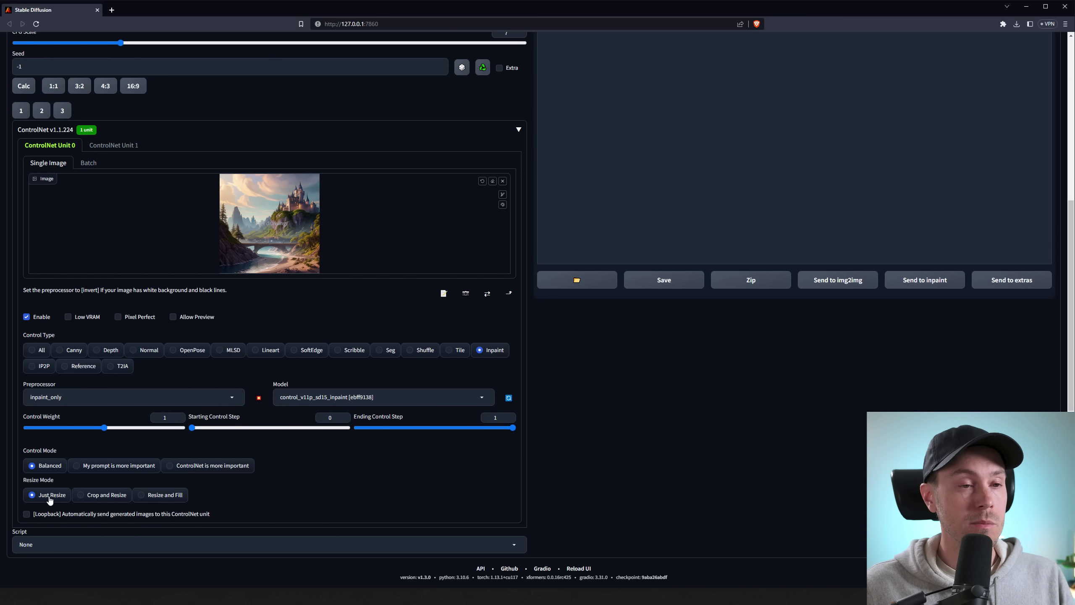
{"action": "scroll", "coordinate": [84, 487], "scroll_direction": "up", "scroll_amount": 5}
Enter the prompt 'fantasy island', choose the DPM++ 2M Karras sampler, and set Height to 1024
{"action": "left_click", "coordinate": [71, 108]}
{"action": "type", "text": "fantasy island"}
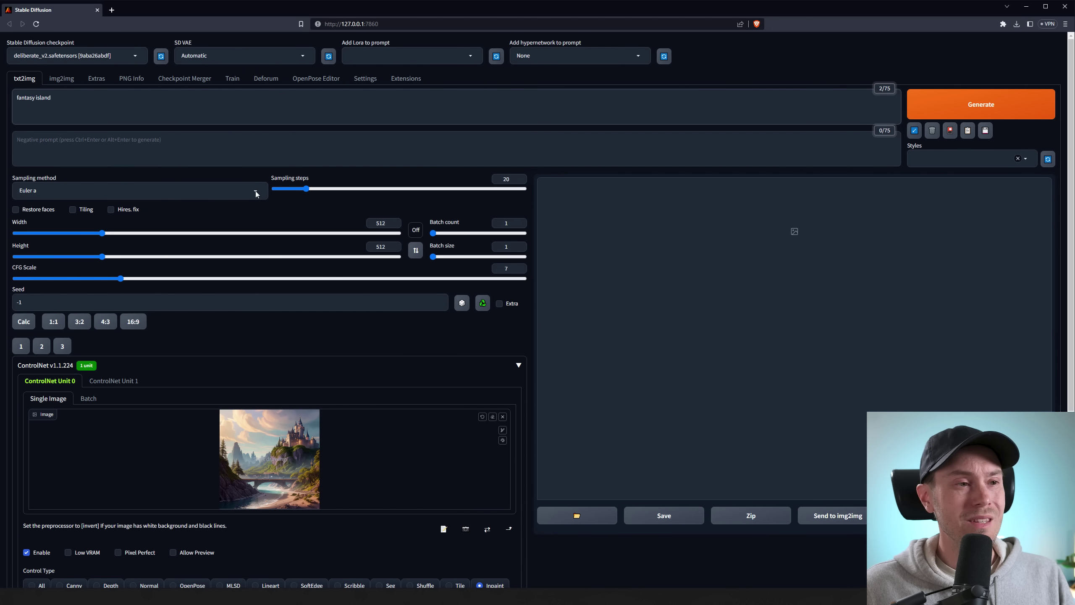
{"action": "left_click", "coordinate": [255, 192]}
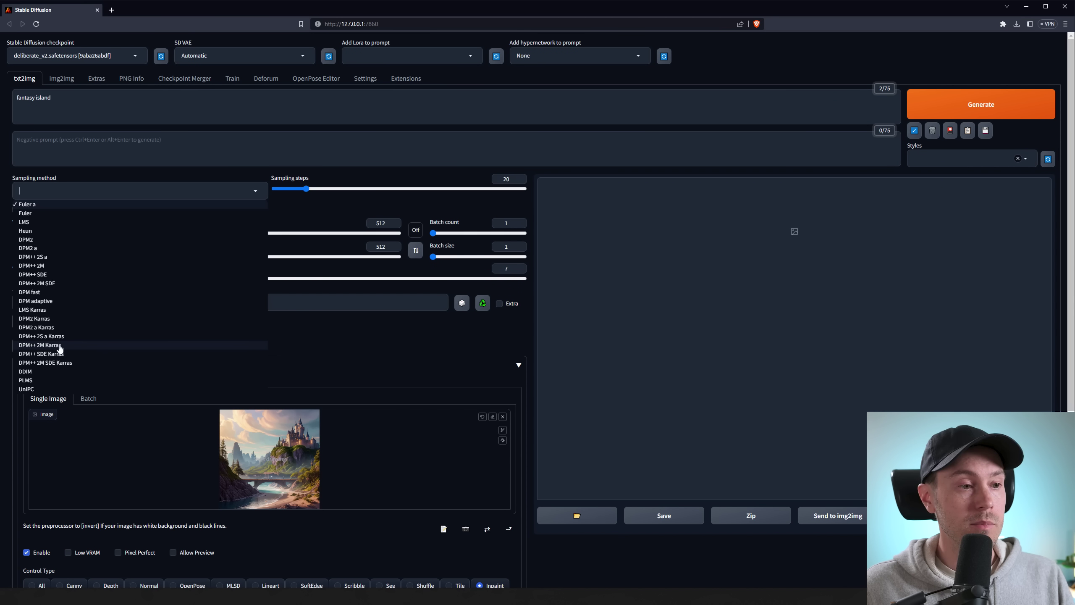
{"action": "left_click", "coordinate": [59, 347]}
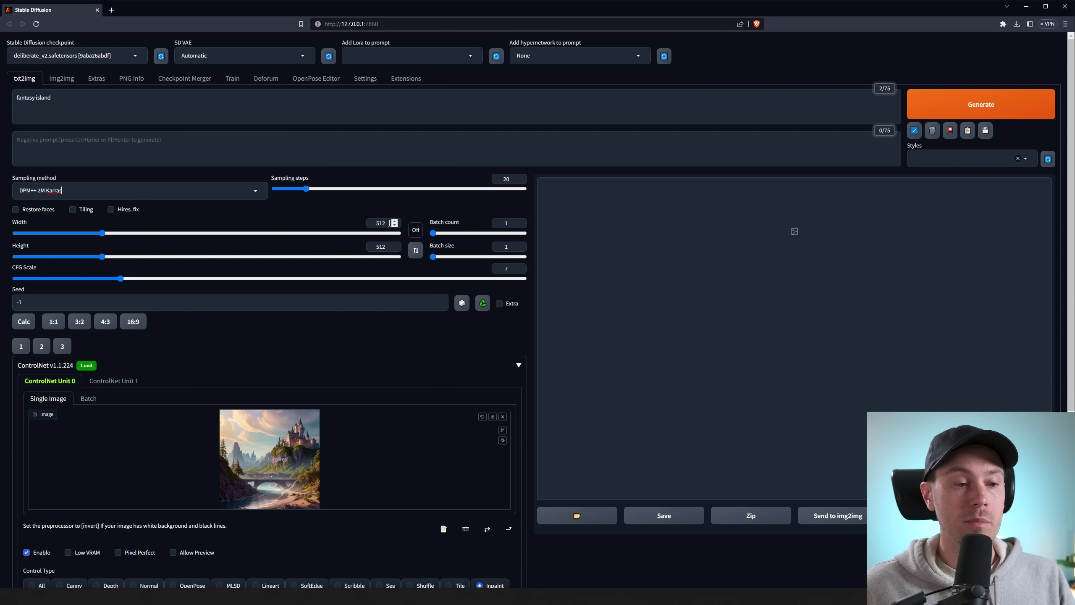
{"action": "left_click_drag", "start_coordinate": [386, 247], "coordinate": [362, 249]}
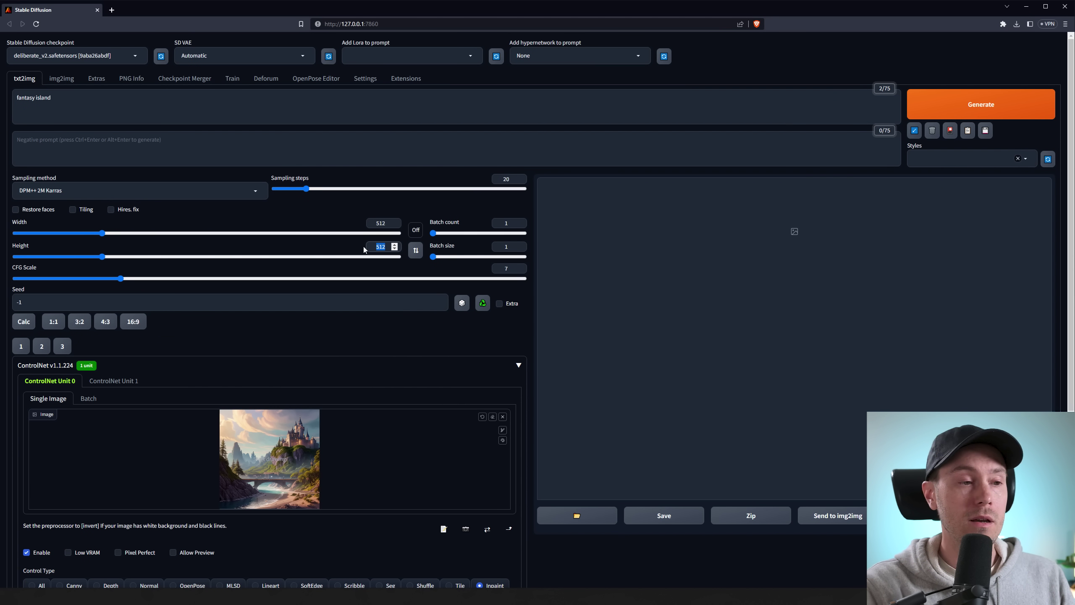
{"action": "type", "text": "1024"}
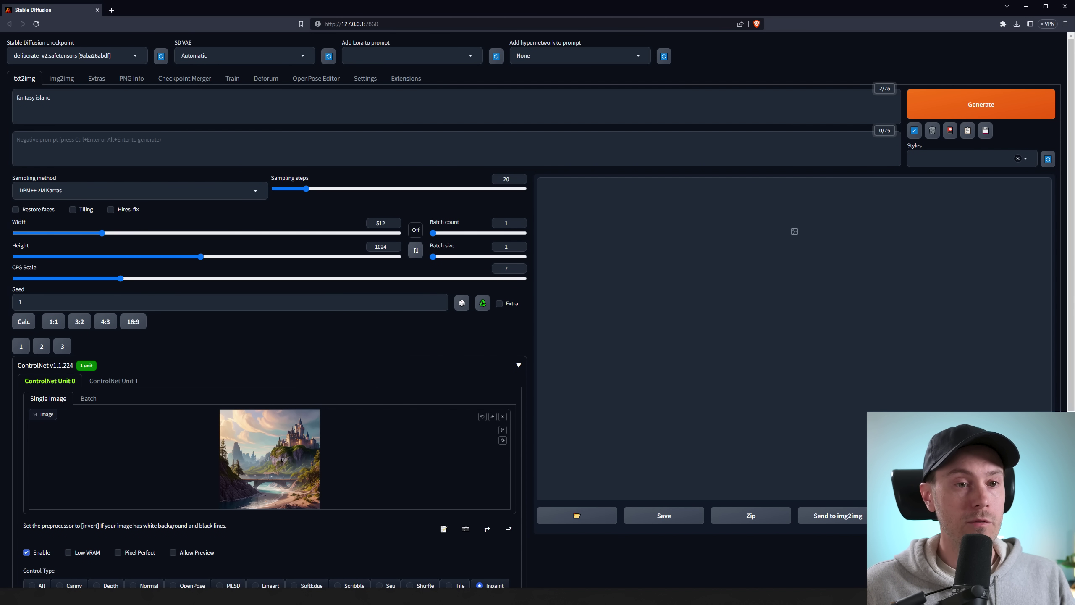
Apply the Default_Negative and Digital/Oil Painting styles
{"action": "left_click", "coordinate": [1025, 159]}
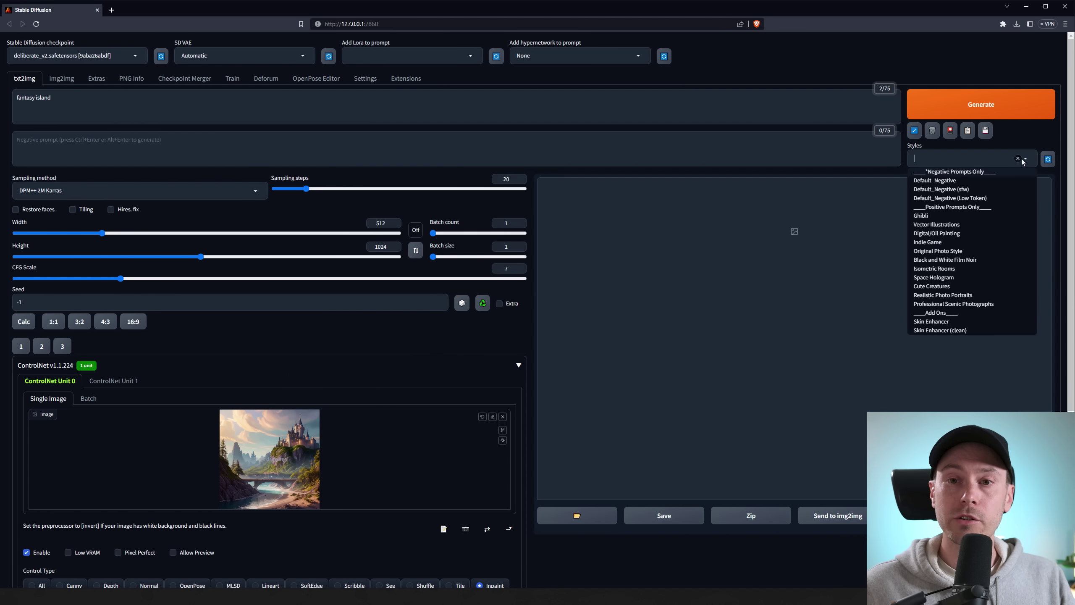
{"action": "left_click", "coordinate": [935, 181]}
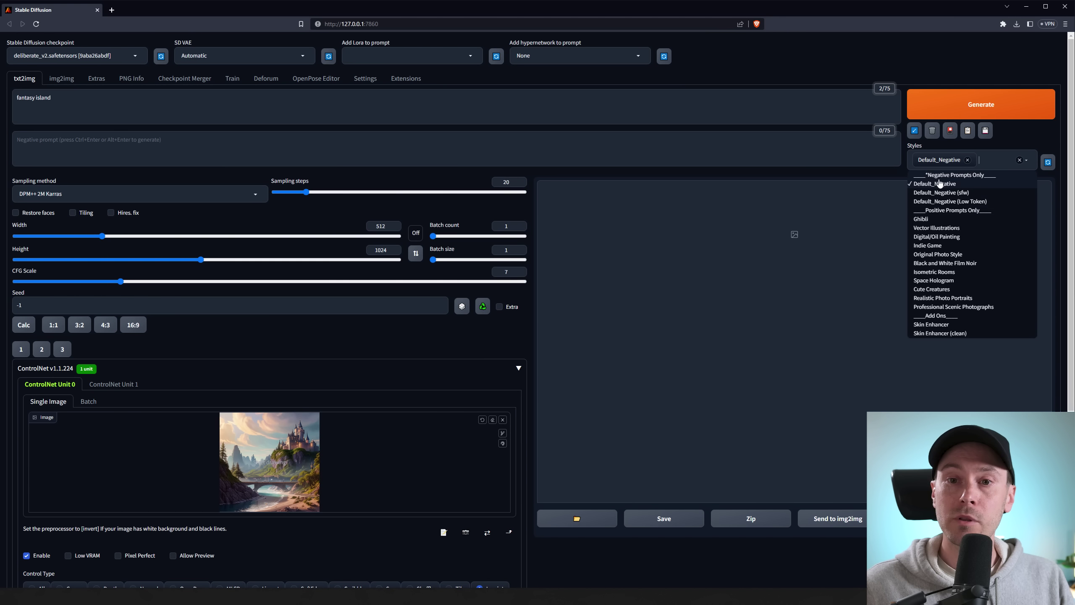
{"action": "left_click", "coordinate": [938, 237]}
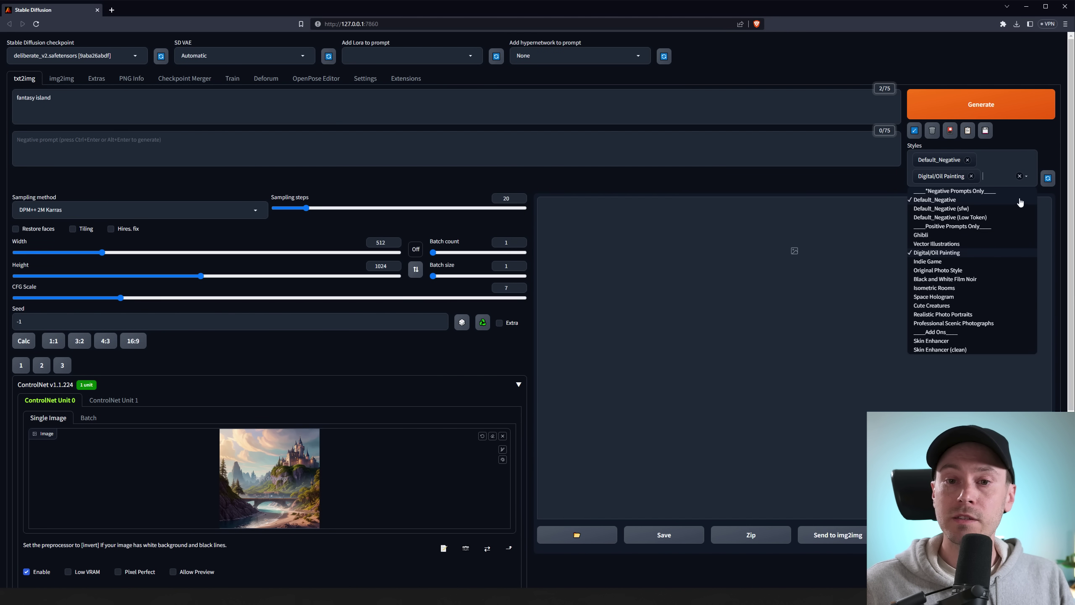
{"action": "left_click", "coordinate": [1026, 135]}
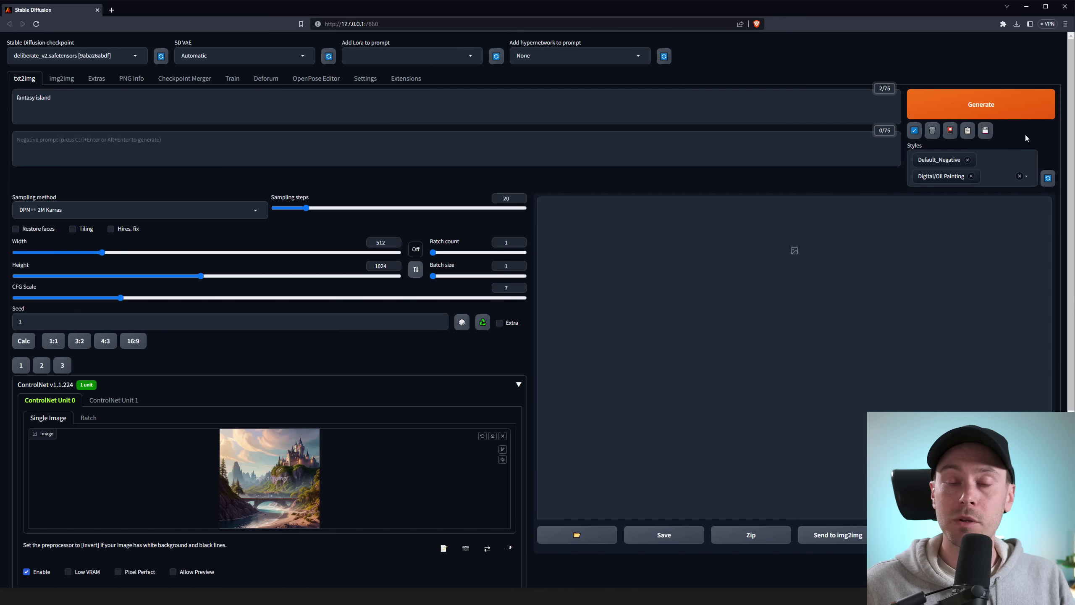
Generate the 512×1024 fantasy island image twice with ControlNet inpaint guidance
{"action": "left_click", "coordinate": [958, 102]}
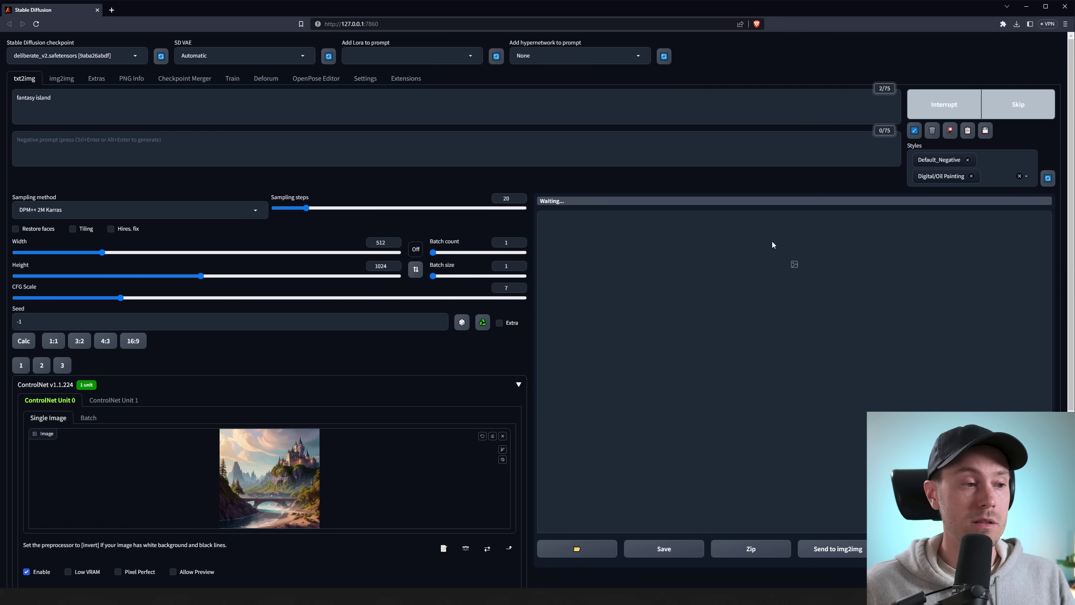
{"action": "scroll", "coordinate": [677, 335], "scroll_direction": "down", "scroll_amount": 5}
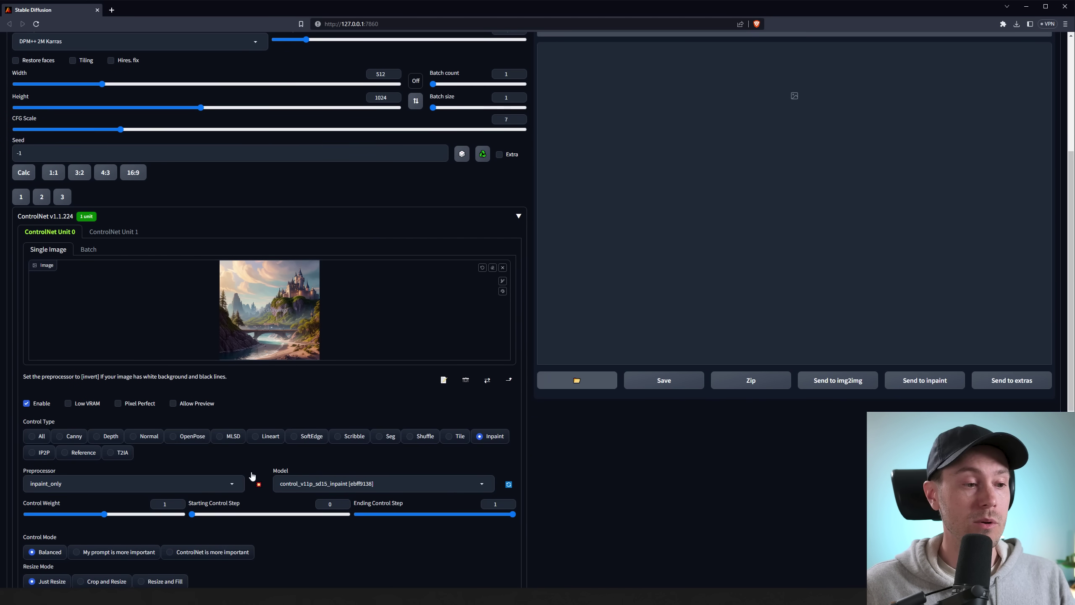
{"action": "scroll", "coordinate": [774, 413], "scroll_direction": "up", "scroll_amount": 5}
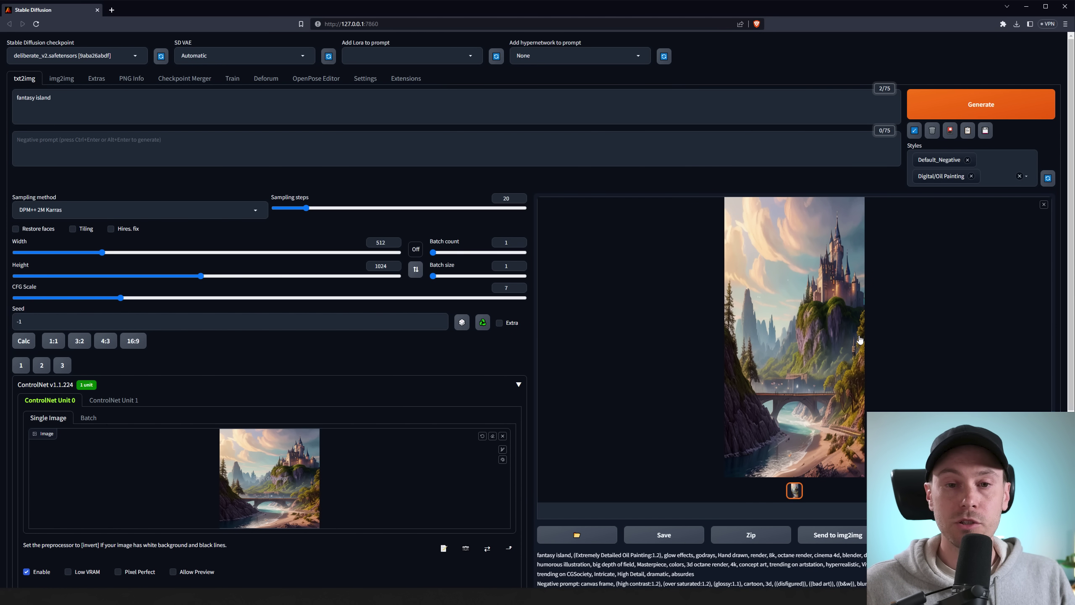
{"action": "scroll", "coordinate": [841, 345], "scroll_direction": "down", "scroll_amount": 5}
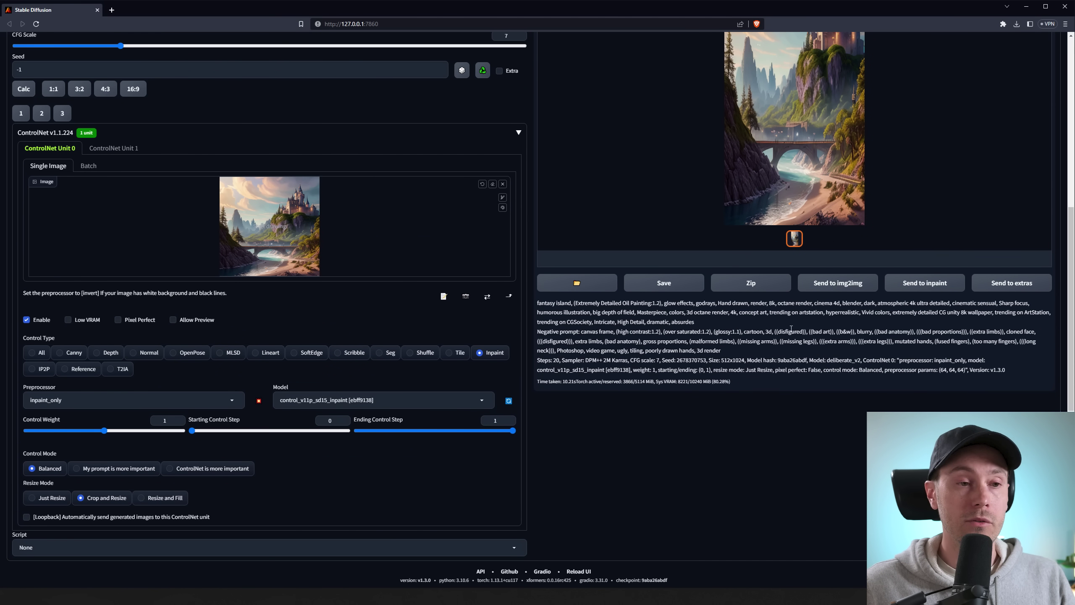
{"action": "scroll", "coordinate": [791, 329], "scroll_direction": "up", "scroll_amount": 5}
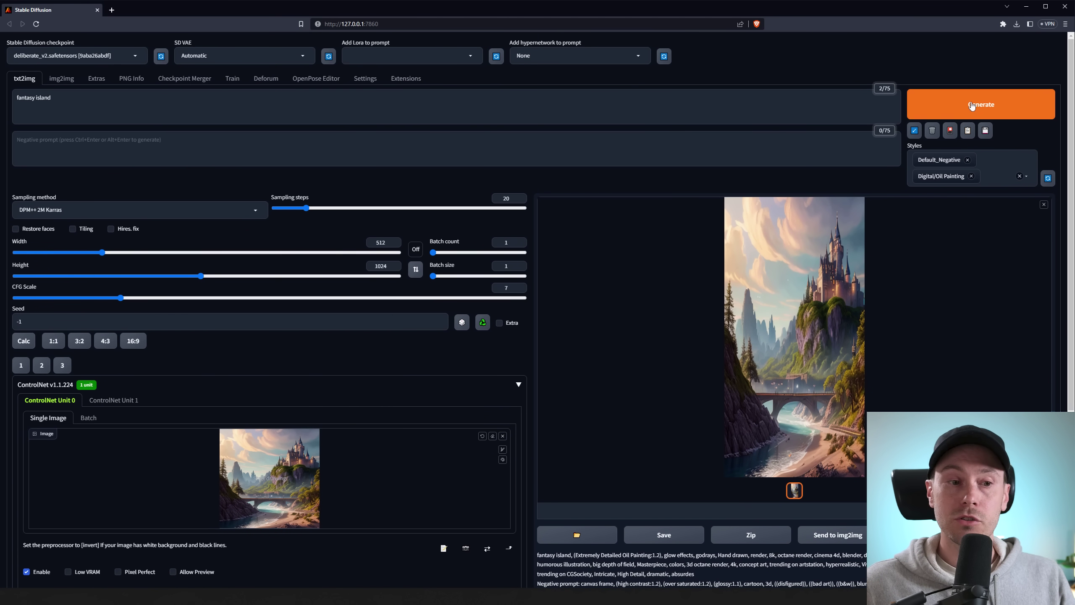
{"action": "left_click", "coordinate": [972, 106]}
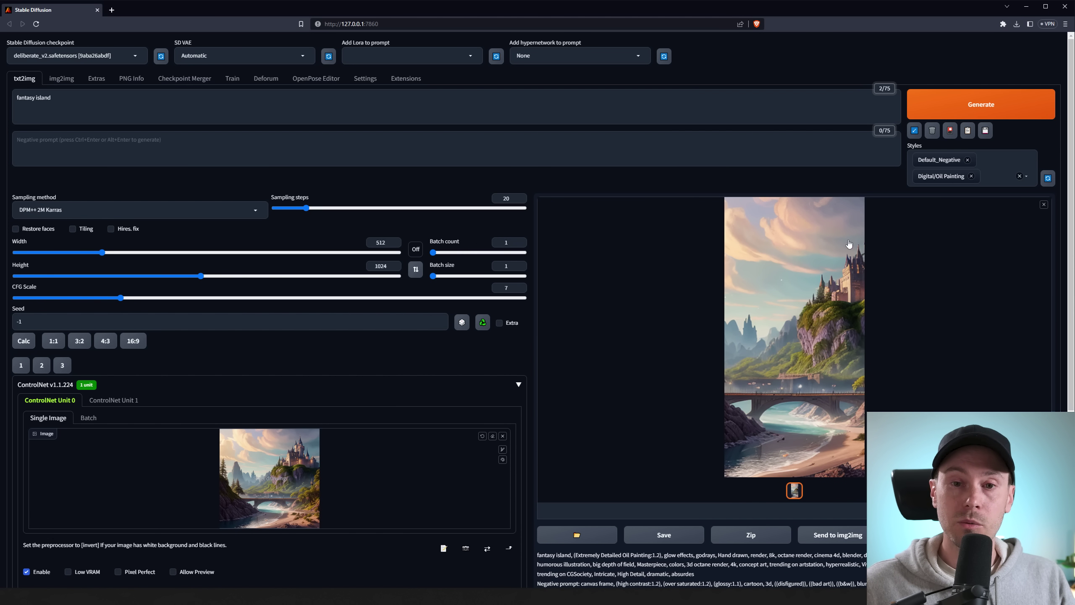
Switch the ControlNet resize mode to Resize and Fill
{"action": "scroll", "coordinate": [705, 360], "scroll_direction": "down", "scroll_amount": 5}
{"action": "scroll", "coordinate": [705, 359], "scroll_direction": "down", "scroll_amount": 1}
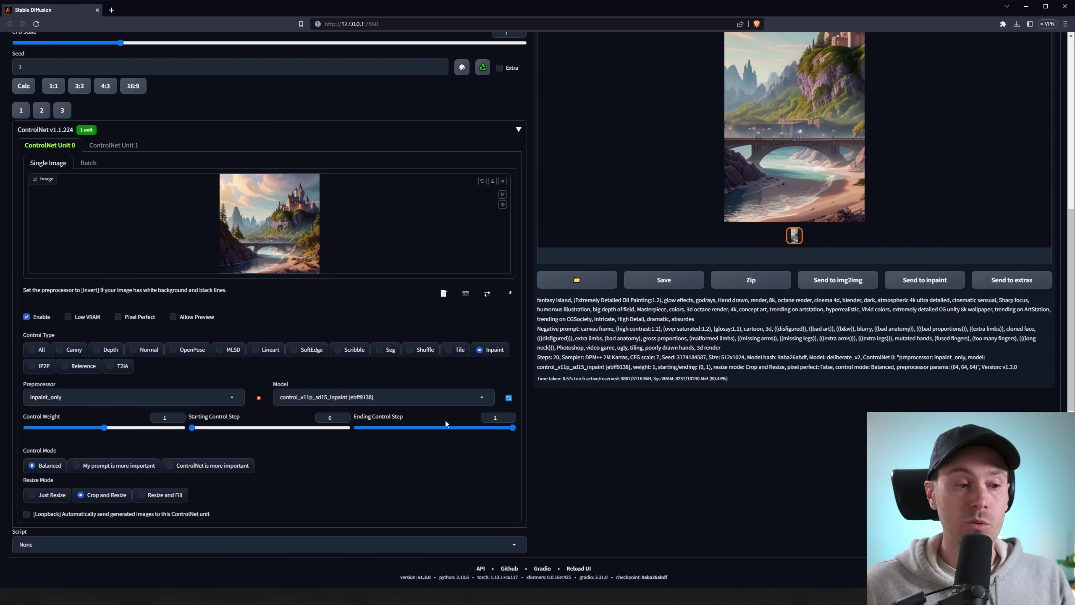
{"action": "left_click", "coordinate": [160, 500]}
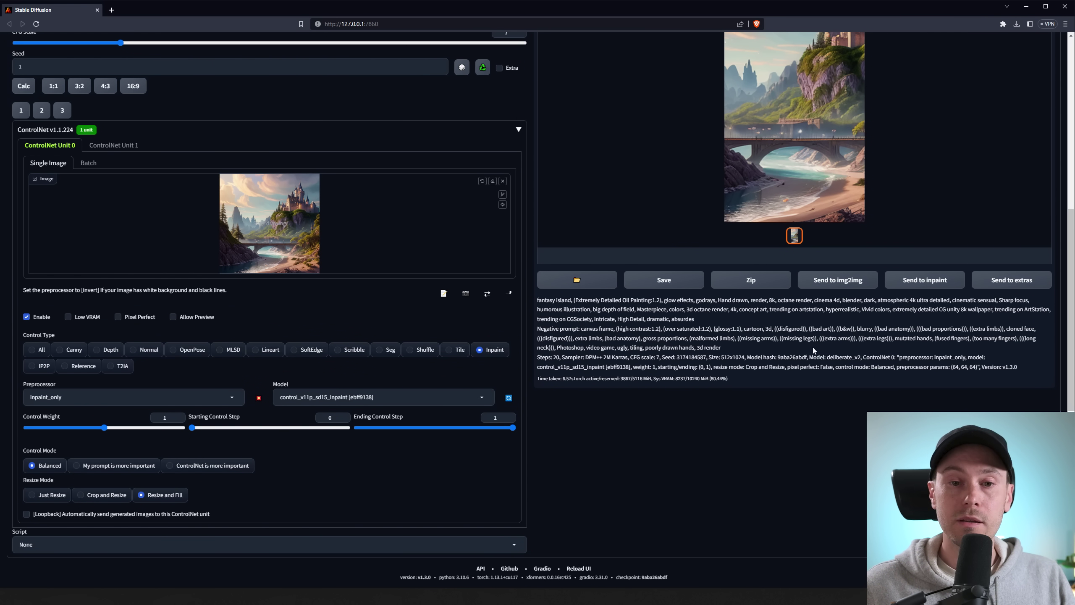
{"action": "scroll", "coordinate": [855, 380], "scroll_direction": "up", "scroll_amount": 6}
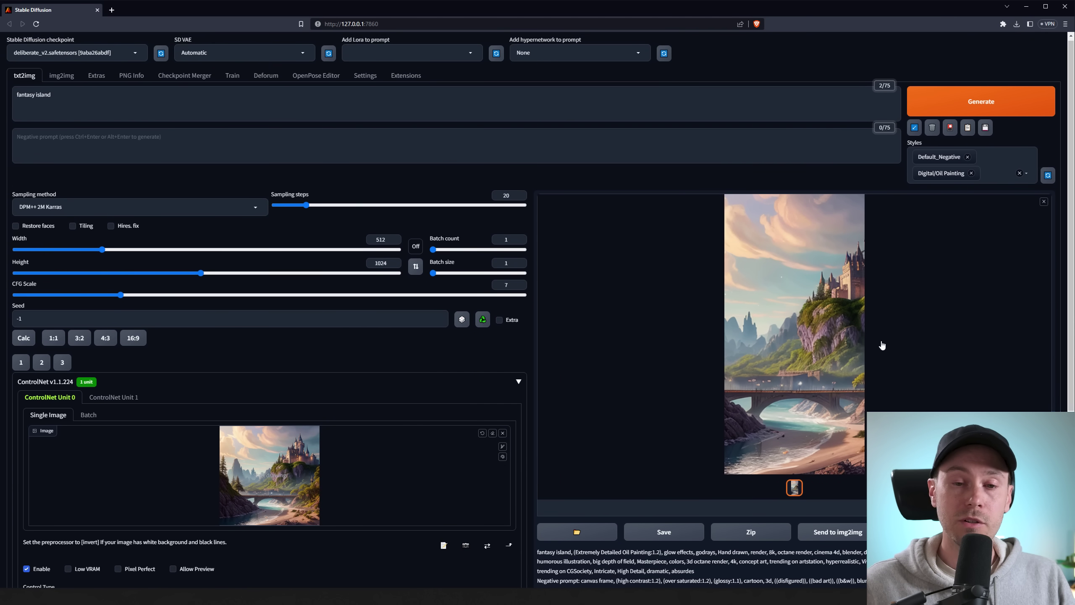
{"action": "scroll", "coordinate": [883, 345], "scroll_direction": "down", "scroll_amount": 1}
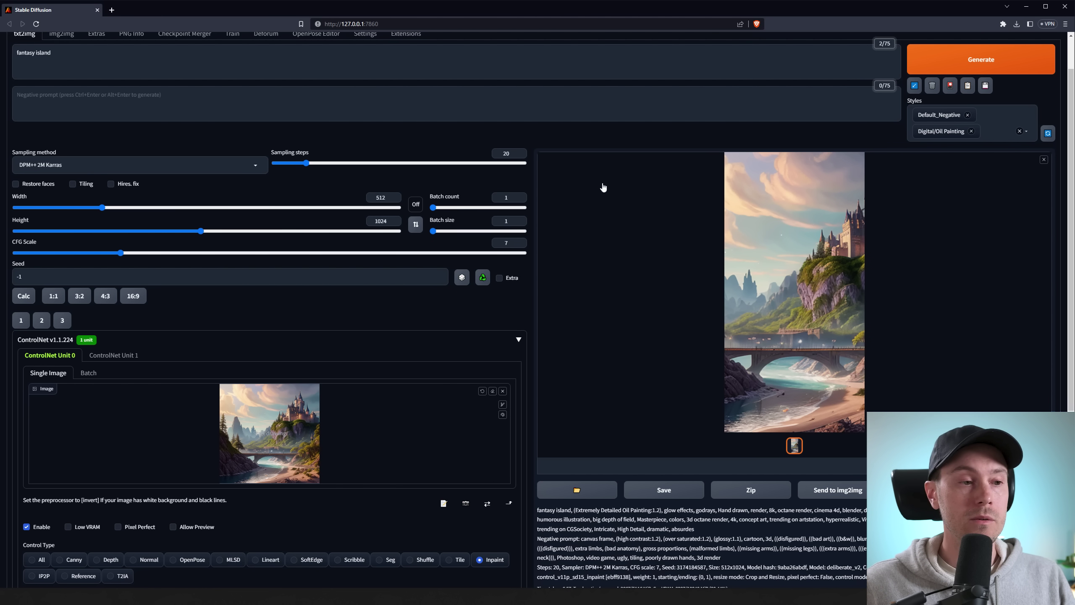
Generate the Resize and Fill version and inspect the 512×1024 castle-island result full-size
{"action": "left_click", "coordinate": [981, 63]}
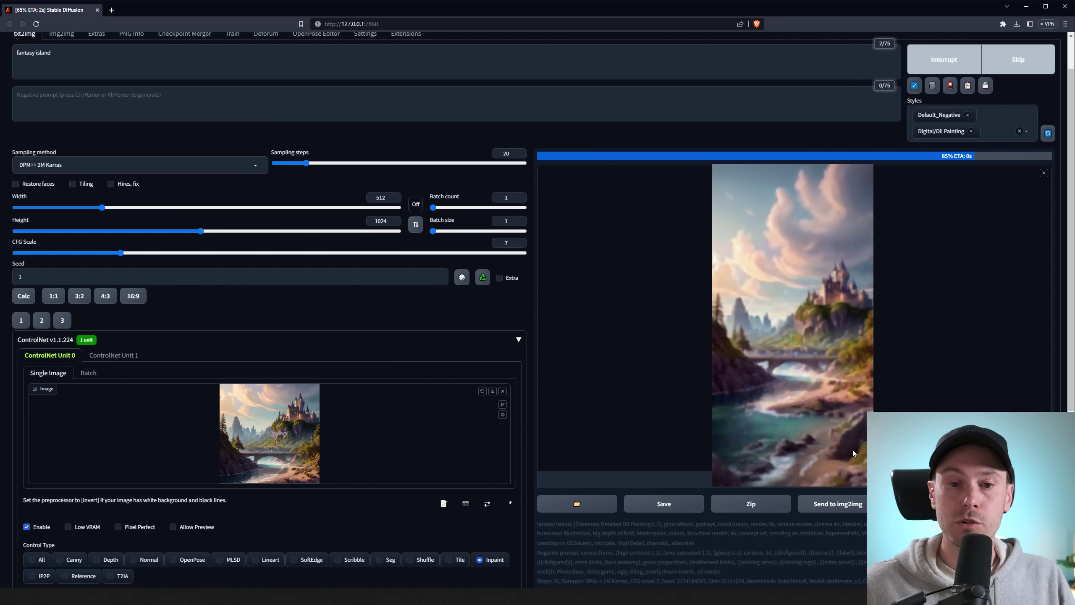
{"action": "left_click", "coordinate": [803, 321]}
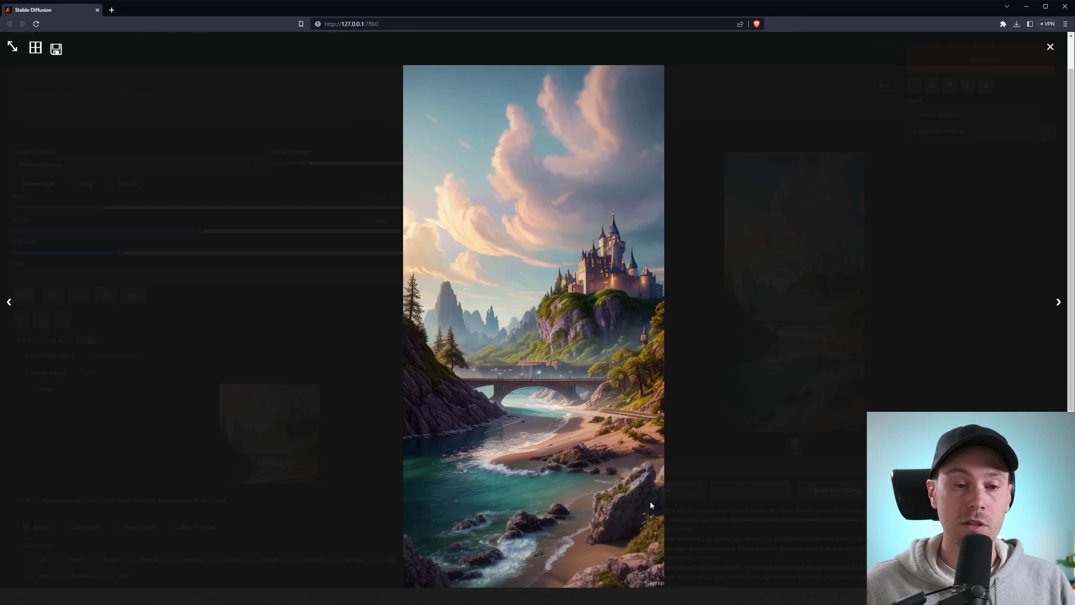
{"action": "left_click", "coordinate": [595, 480]}
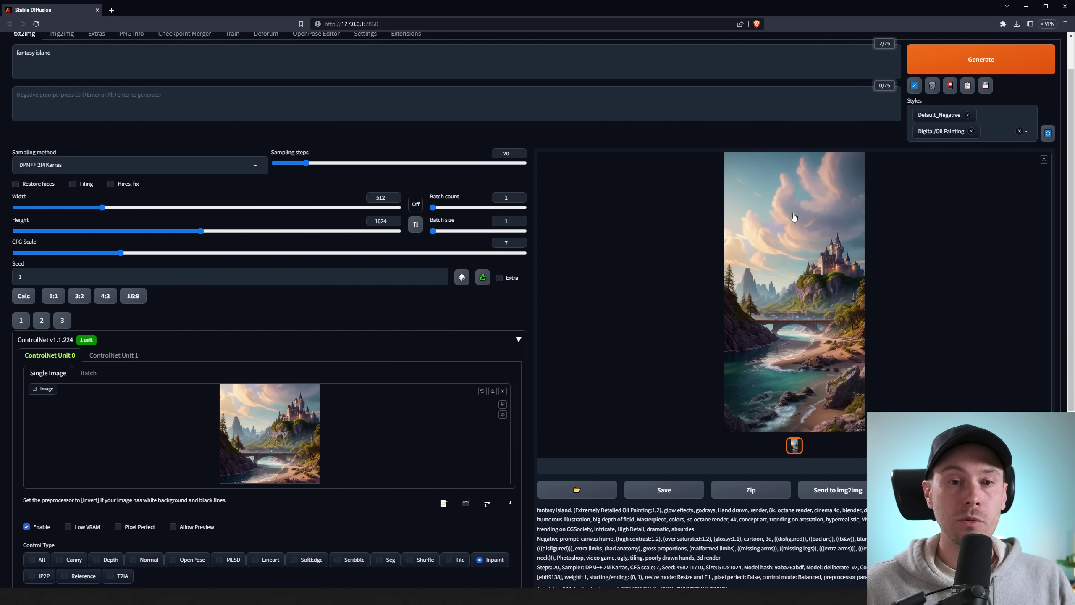
Use the tall castle image as ControlNet input and set Width to 1024
{"action": "left_click_drag", "start_coordinate": [801, 231], "coordinate": [278, 401]}
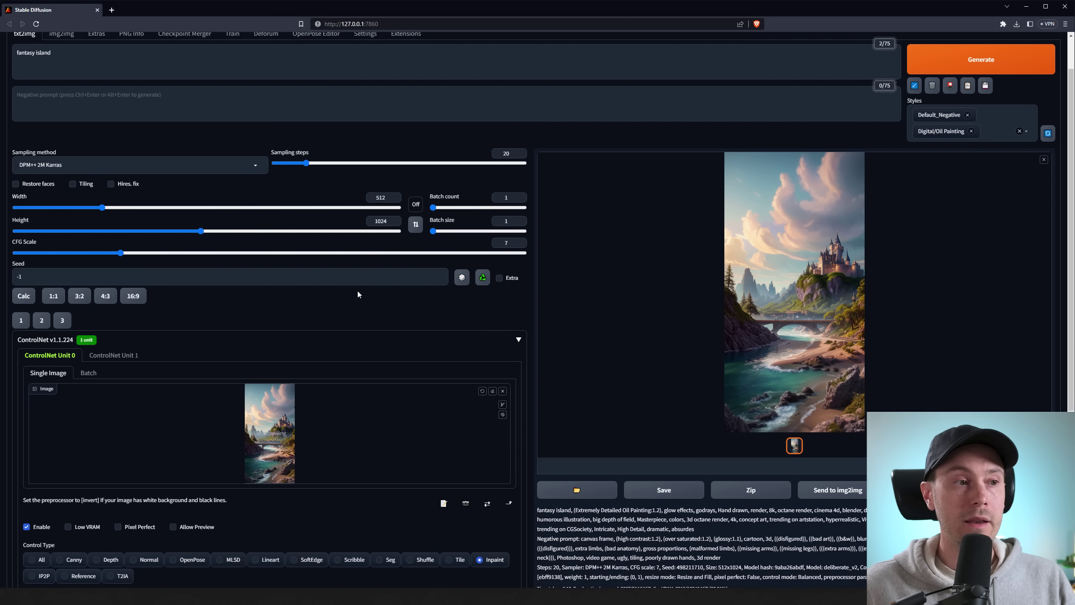
{"action": "double_click", "coordinate": [383, 197]}
{"action": "type", "text": "1024"}
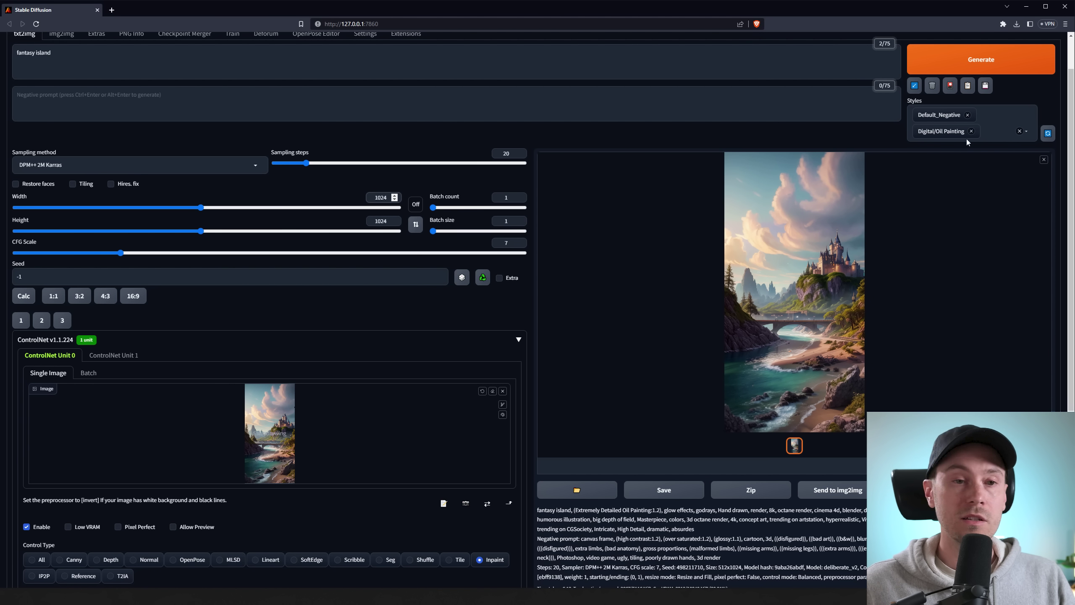
Generate the widened 1024×1024 image, inspect it full-size, and send it to img2img
{"action": "left_click", "coordinate": [981, 61]}
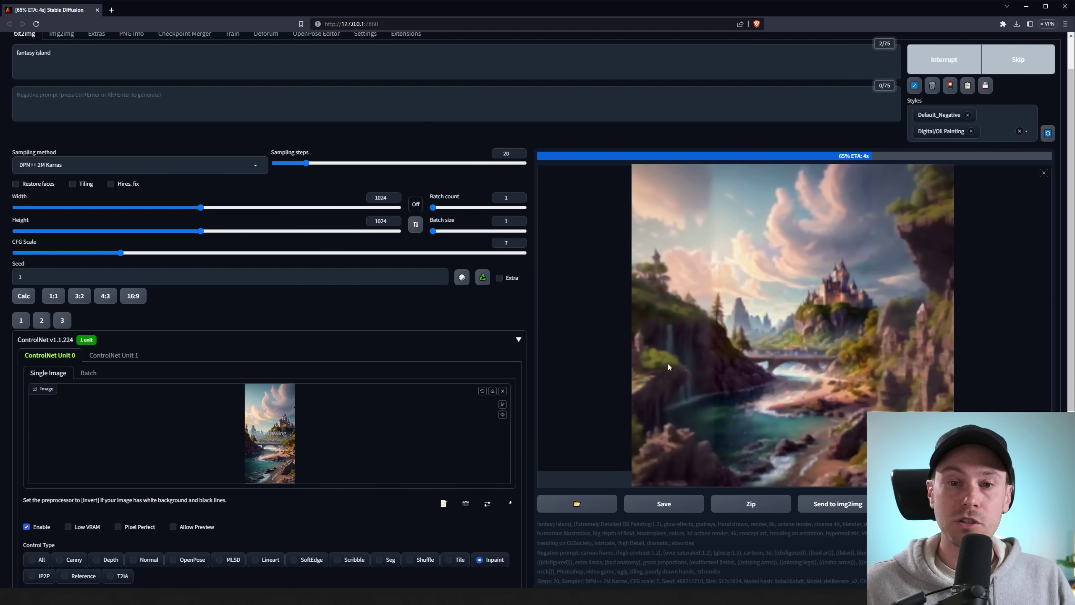
{"action": "left_click", "coordinate": [668, 363]}
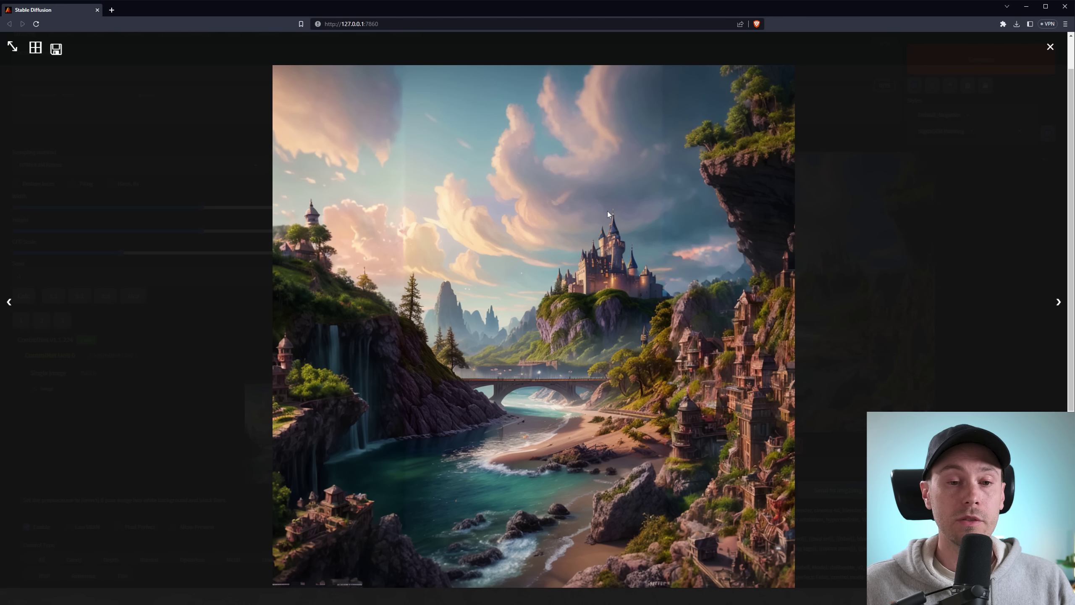
{"action": "left_click", "coordinate": [608, 212]}
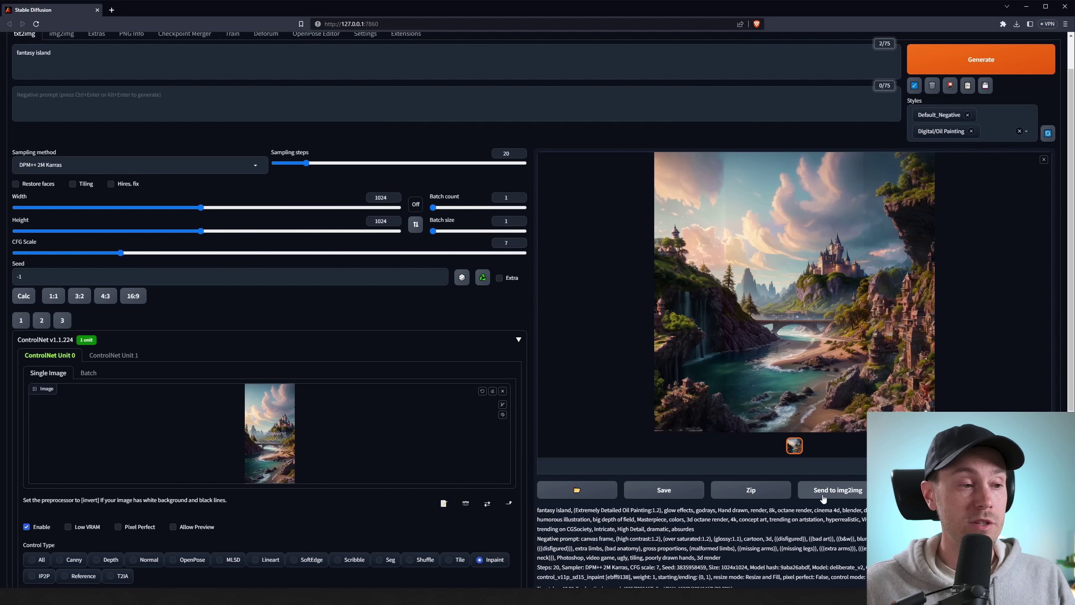
{"action": "scroll", "coordinate": [837, 497], "scroll_direction": "down", "scroll_amount": 3}
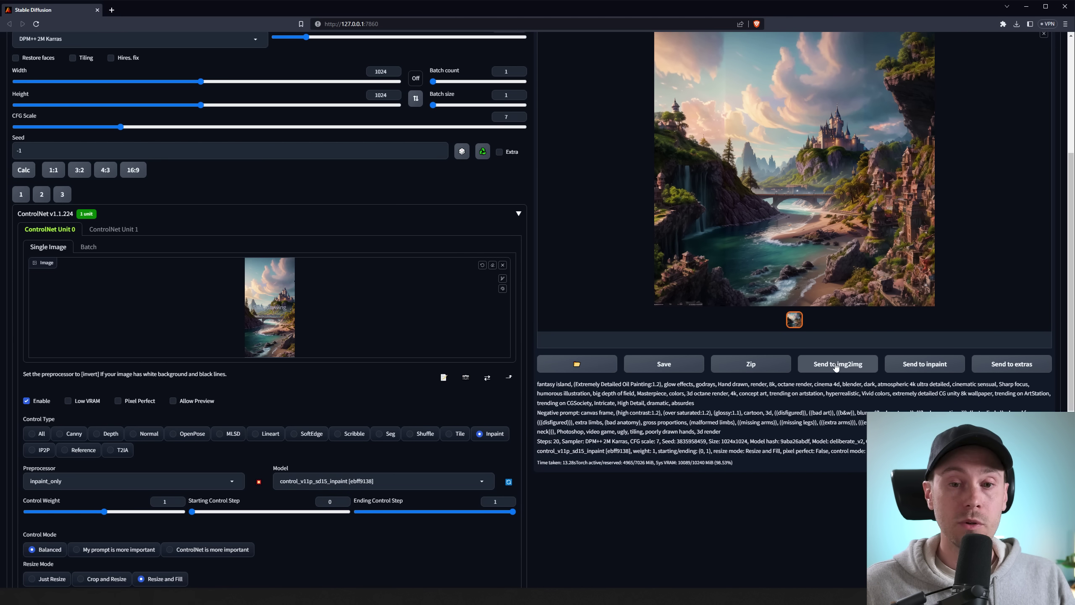
{"action": "left_click", "coordinate": [836, 365]}
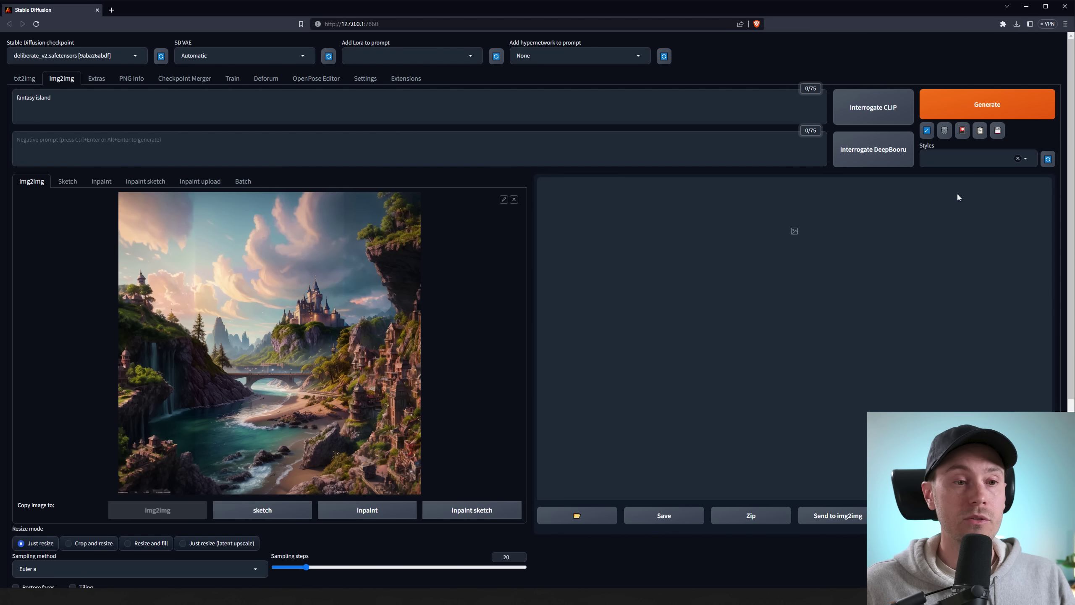
Apply Default_Negative and Digital/Oil Painting styles and set the prompt to 'fantasy island, castle, village'
{"action": "left_click", "coordinate": [1027, 162]}
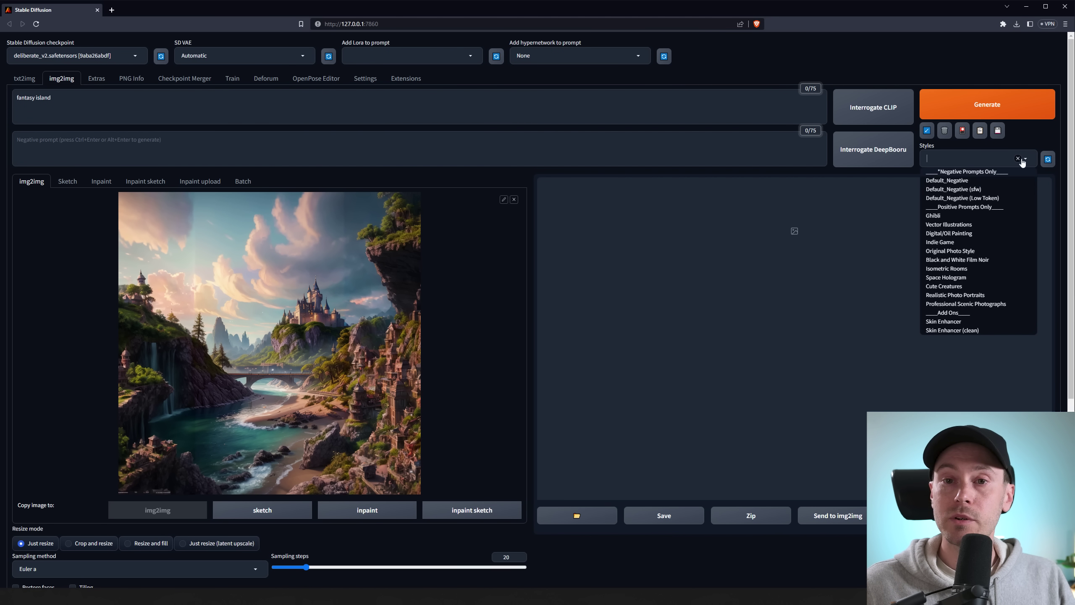
{"action": "left_click", "coordinate": [954, 182]}
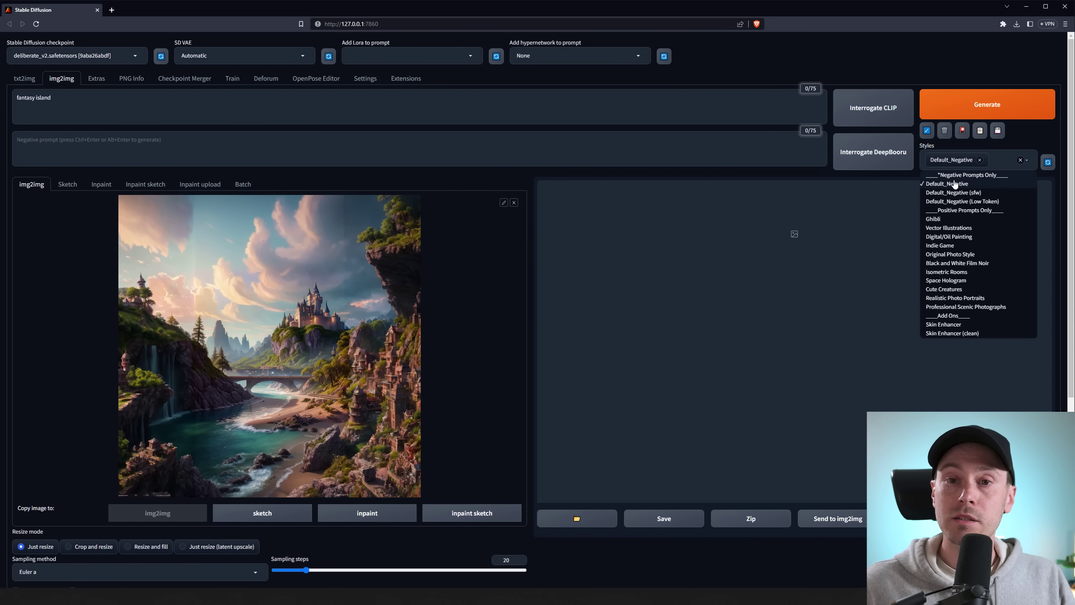
{"action": "left_click", "coordinate": [953, 236]}
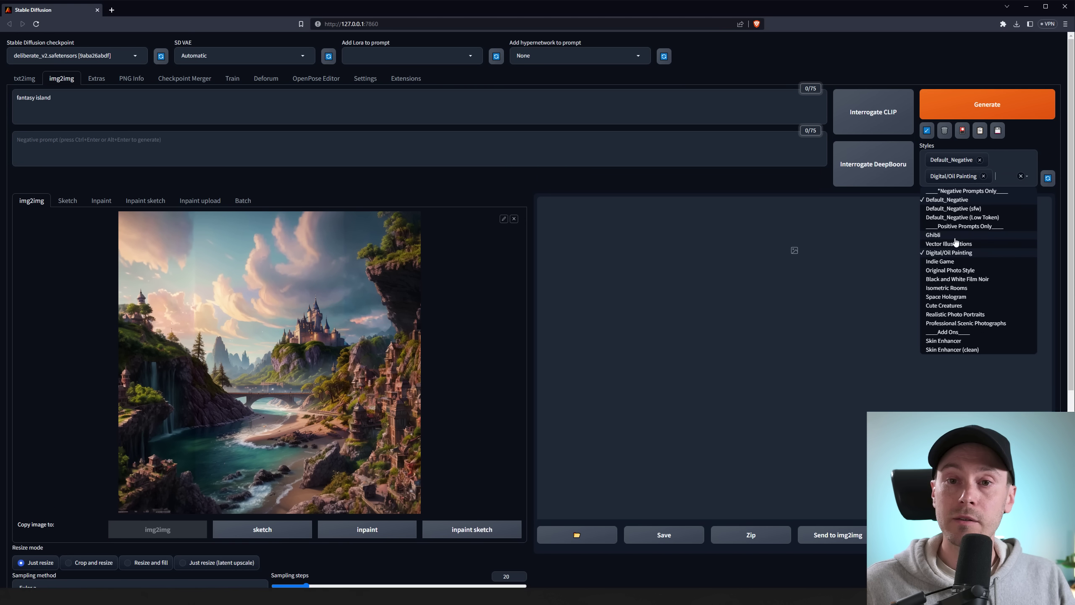
{"action": "left_click", "coordinate": [131, 102]}
{"action": "type", "text": "fantasy island, castle, village"}
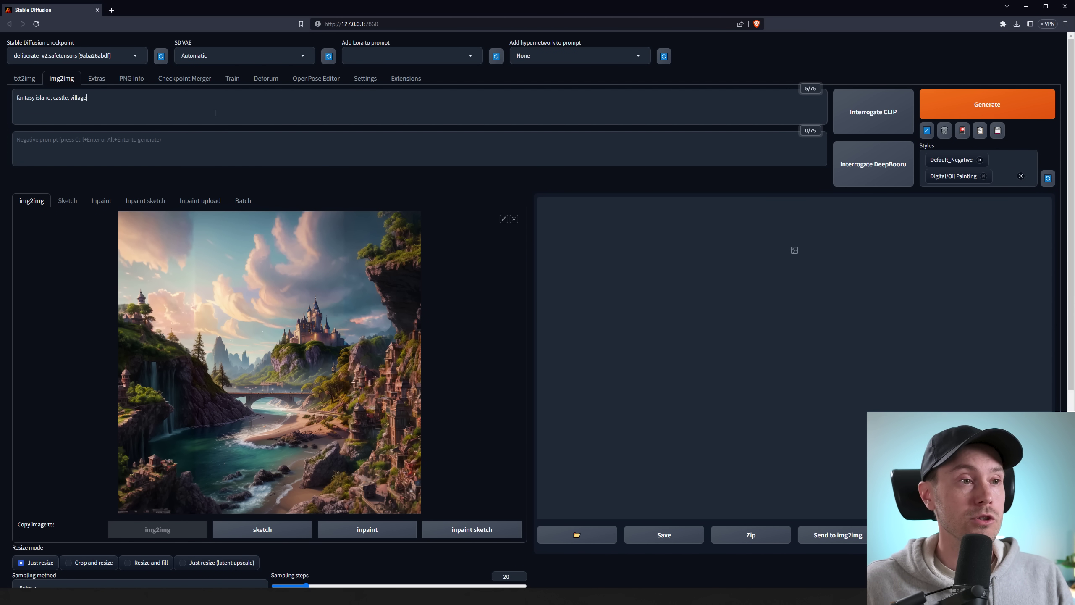
Choose DPM++ 2M Karras, set 30 sampling steps, and lower denoising strength to 0.44
{"action": "scroll", "coordinate": [395, 279], "scroll_direction": "down", "scroll_amount": 4}
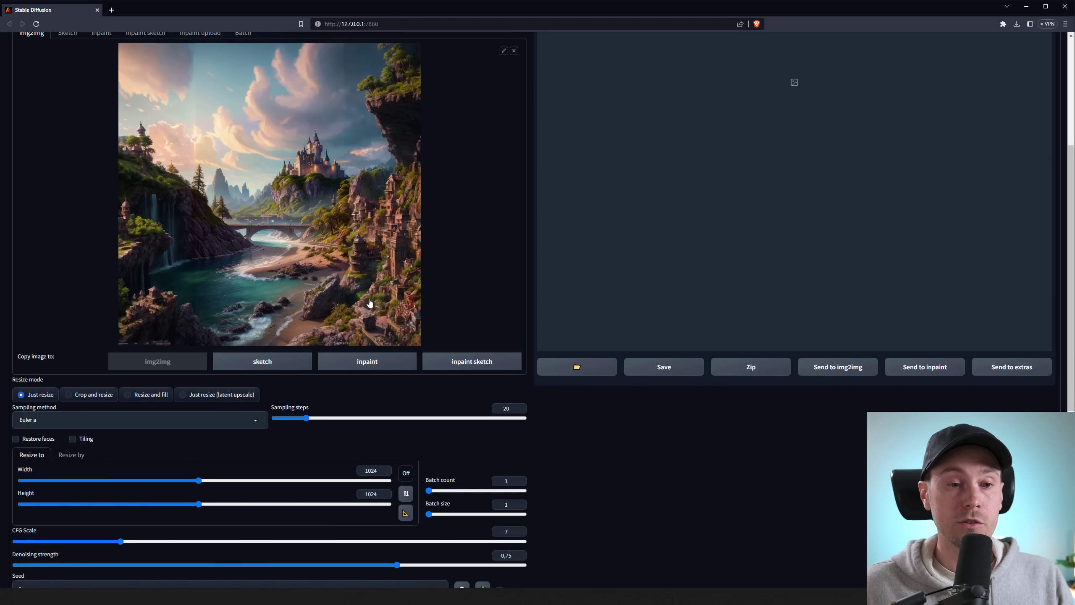
{"action": "scroll", "coordinate": [368, 303], "scroll_direction": "down", "scroll_amount": 2}
{"action": "left_click", "coordinate": [91, 336]}
{"action": "left_click", "coordinate": [91, 307]}
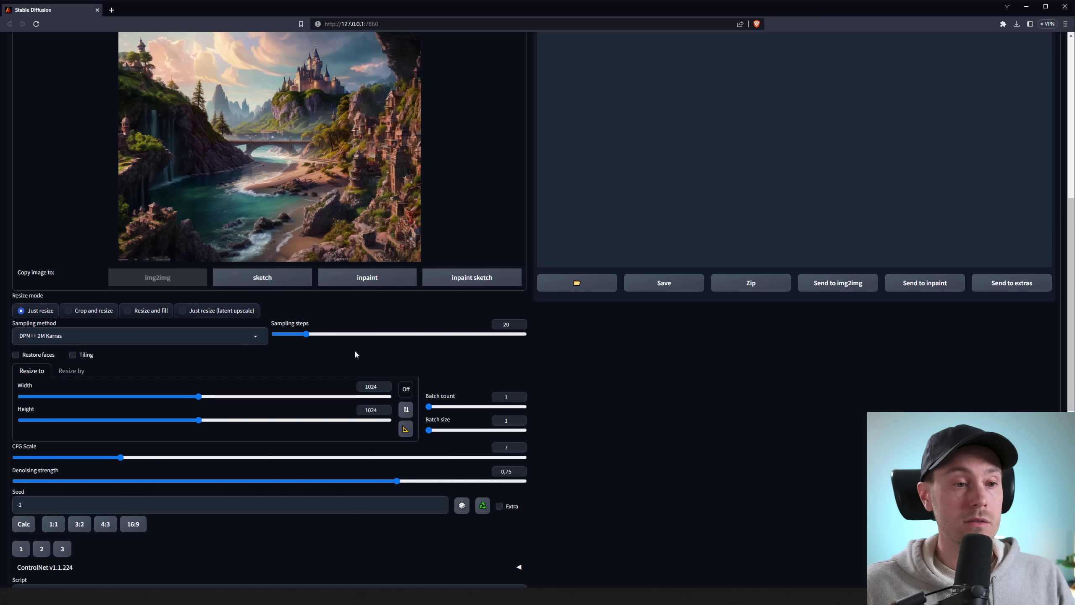
{"action": "left_click_drag", "start_coordinate": [307, 335], "coordinate": [325, 336]}
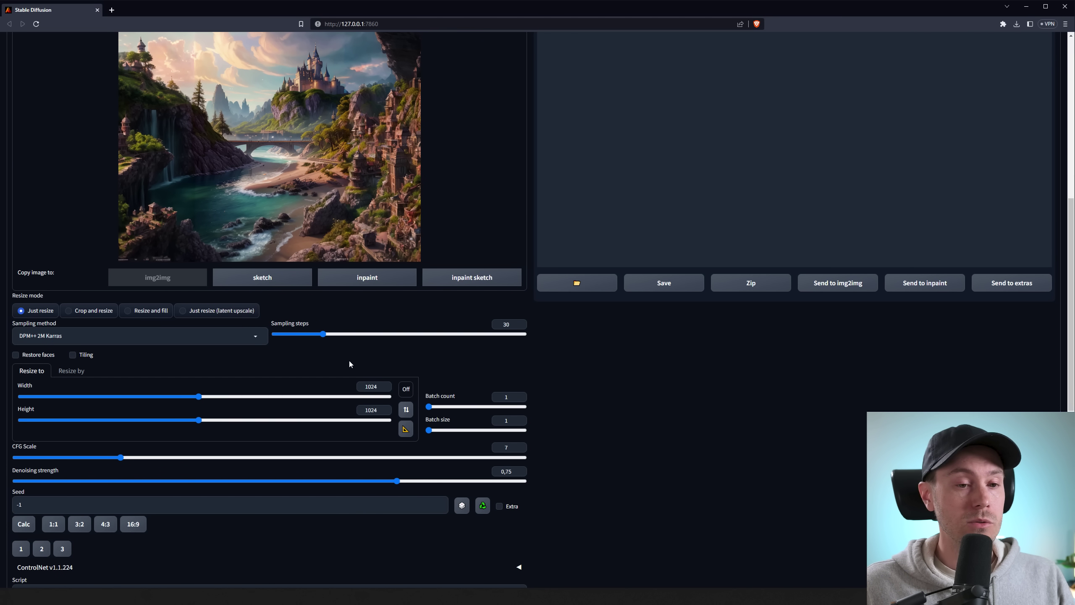
{"action": "scroll", "coordinate": [349, 359], "scroll_direction": "down", "scroll_amount": 1}
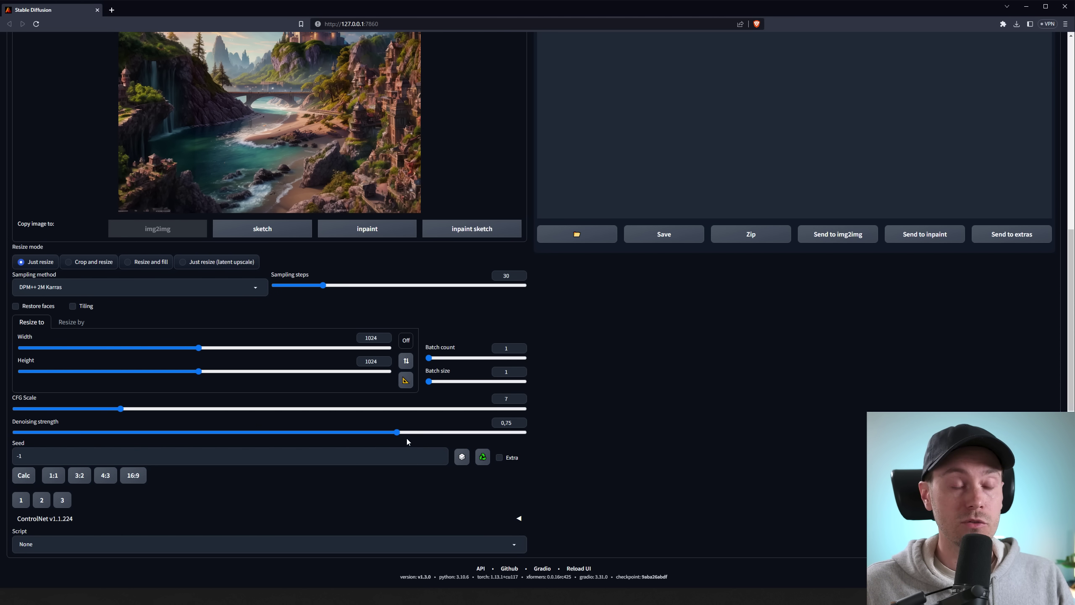
{"action": "scroll", "coordinate": [407, 437], "scroll_direction": "up", "scroll_amount": 2}
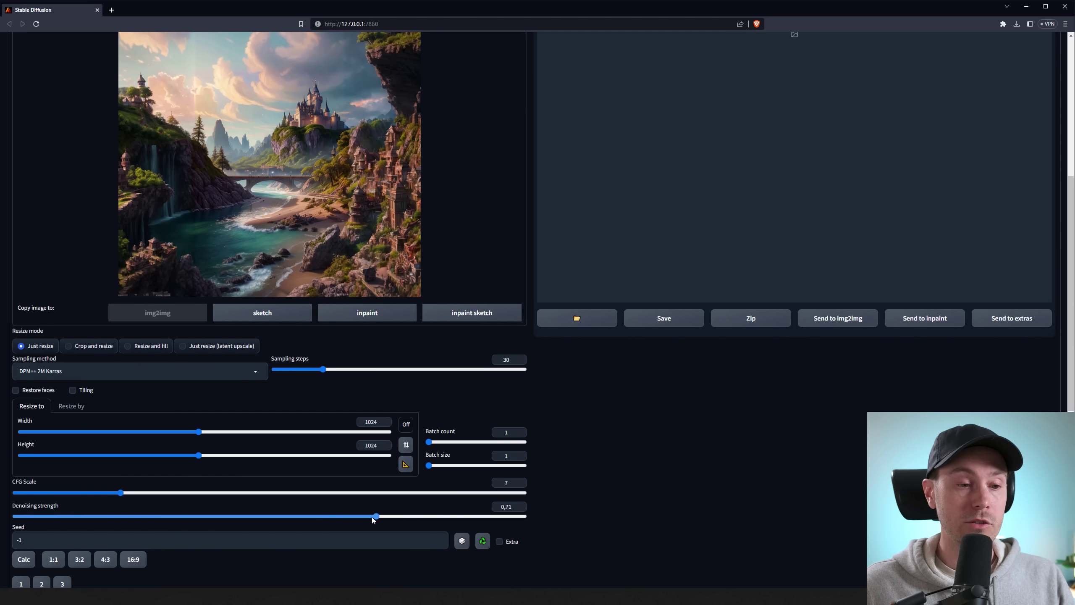
{"action": "left_click_drag", "start_coordinate": [396, 515], "coordinate": [225, 519]}
{"action": "scroll", "coordinate": [224, 519], "scroll_direction": "up", "scroll_amount": 3}
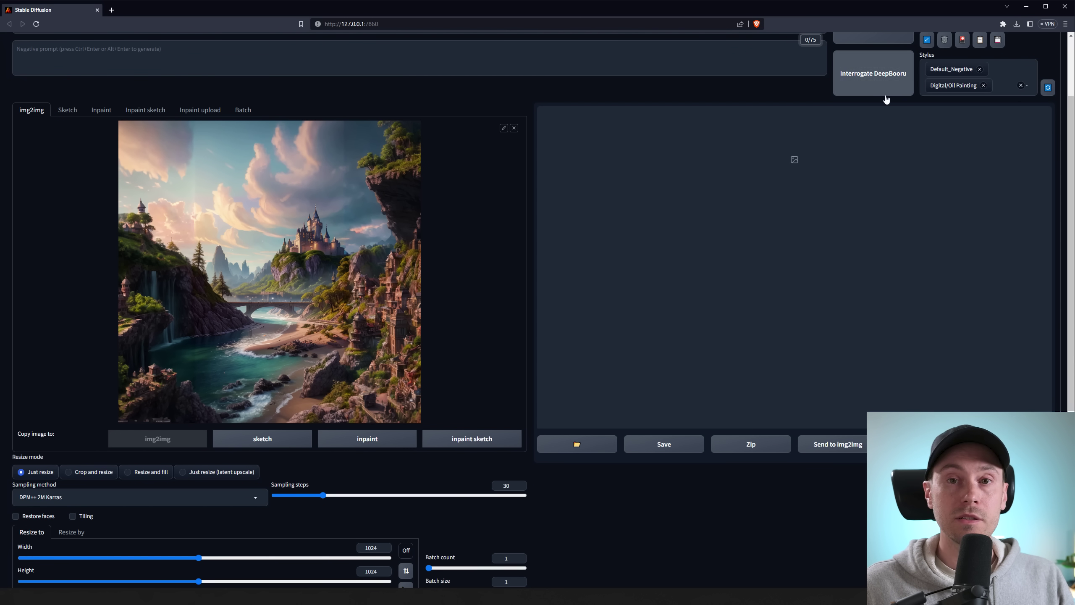
Run the img2img pass at 0.44 denoising and view the refined castle island full-size
{"action": "scroll", "coordinate": [888, 112], "scroll_direction": "up", "scroll_amount": 2}
{"action": "left_click", "coordinate": [986, 98]}
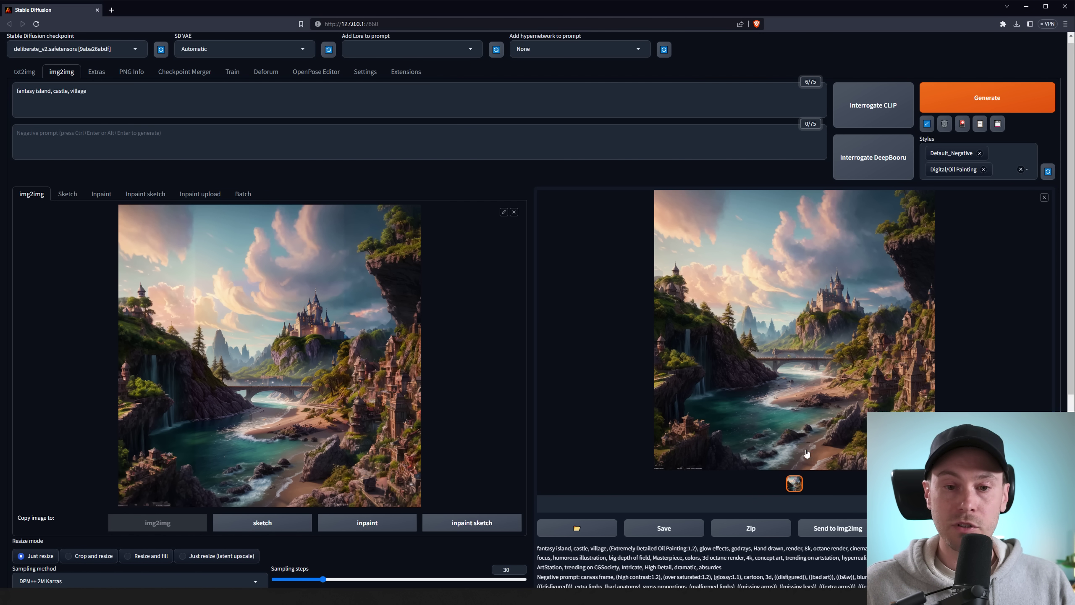
{"action": "left_click", "coordinate": [760, 438]}
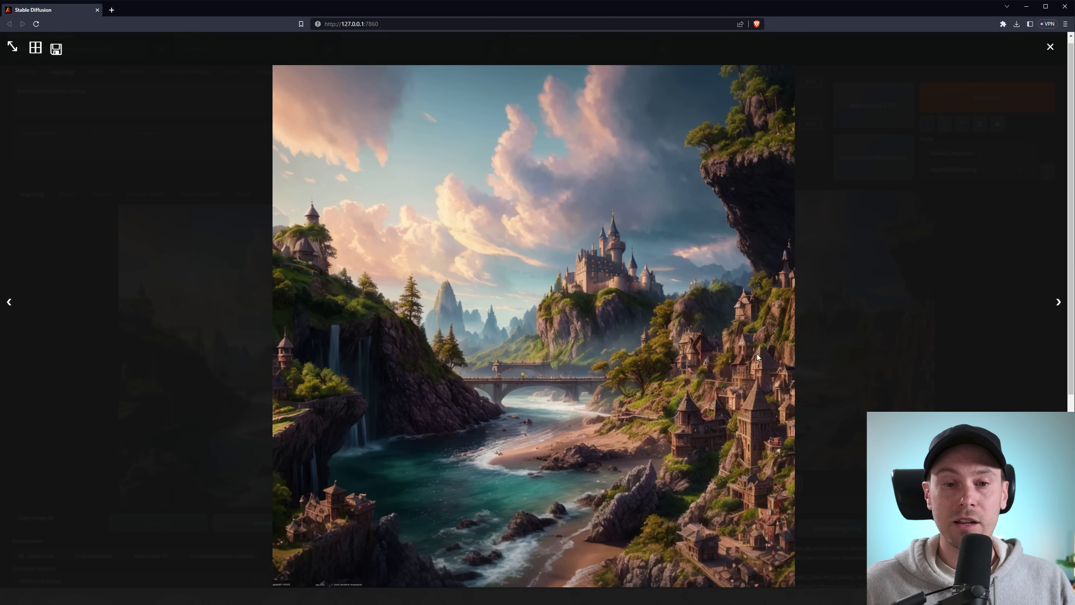
{"action": "left_click", "coordinate": [705, 380]}
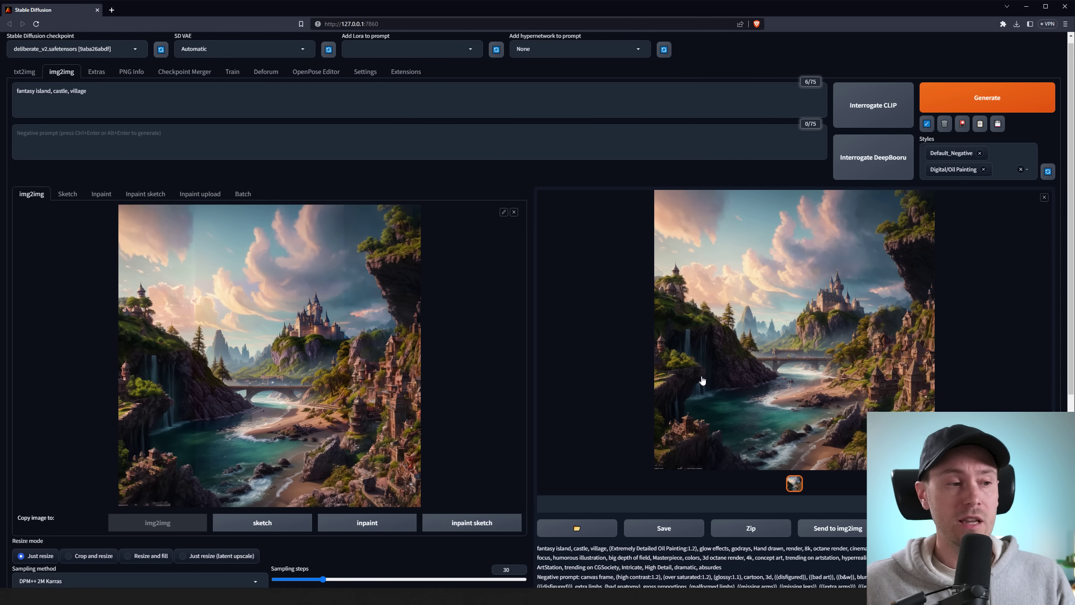
Raise denoising strength to 0.6, regenerate, and view the new castle-island result full-size
{"action": "scroll", "coordinate": [698, 380], "scroll_direction": "down", "scroll_amount": 5}
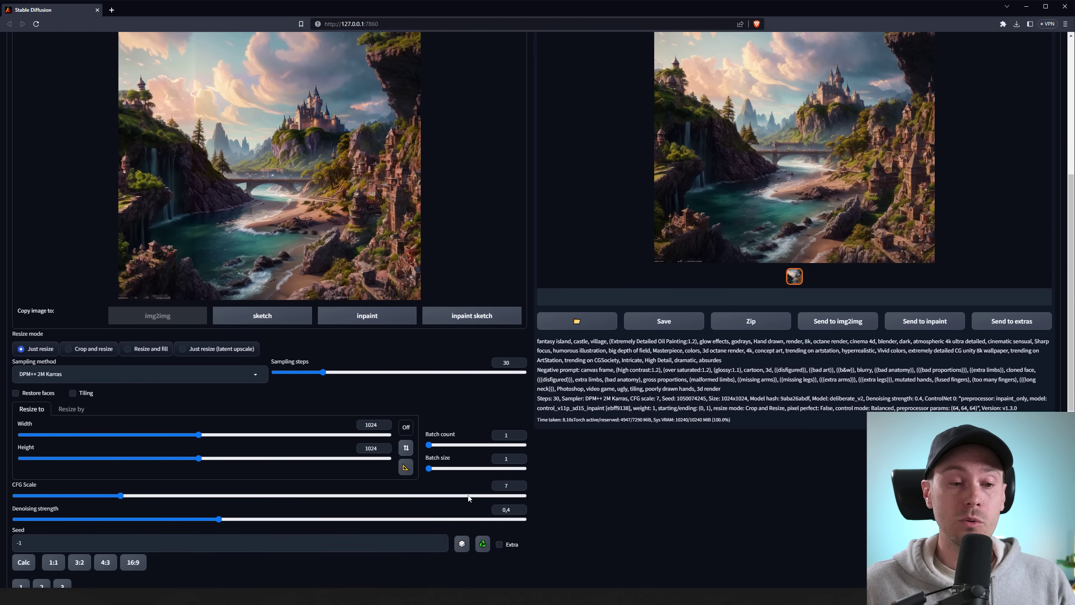
{"action": "left_click_drag", "start_coordinate": [219, 519], "coordinate": [322, 523]}
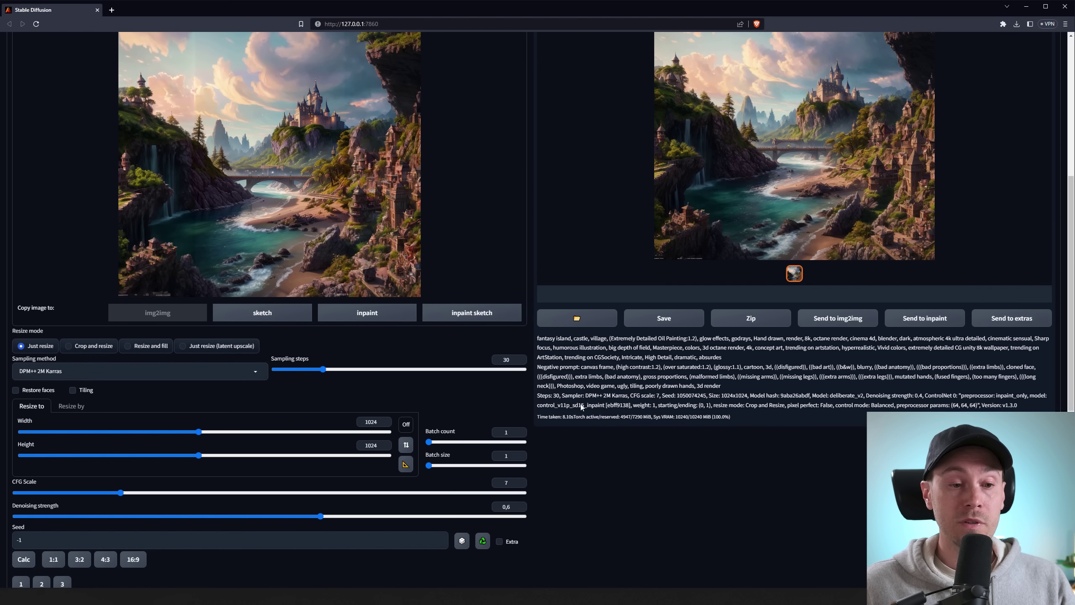
{"action": "scroll", "coordinate": [838, 390], "scroll_direction": "up", "scroll_amount": 5}
{"action": "left_click", "coordinate": [991, 104]}
{"action": "scroll", "coordinate": [1016, 293], "scroll_direction": "down", "scroll_amount": 1}
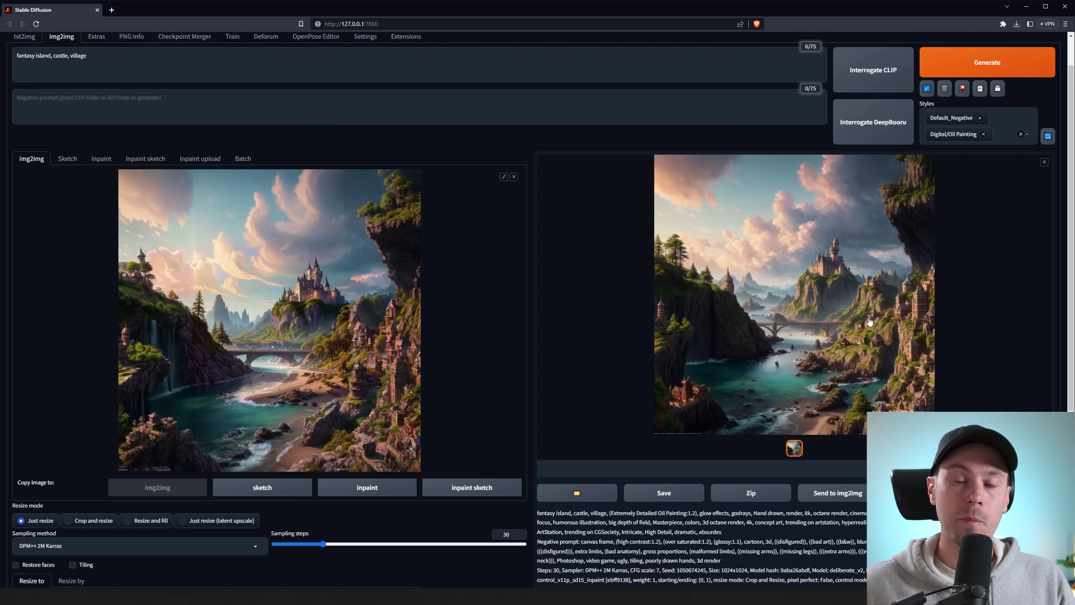
{"action": "left_click", "coordinate": [833, 318]}
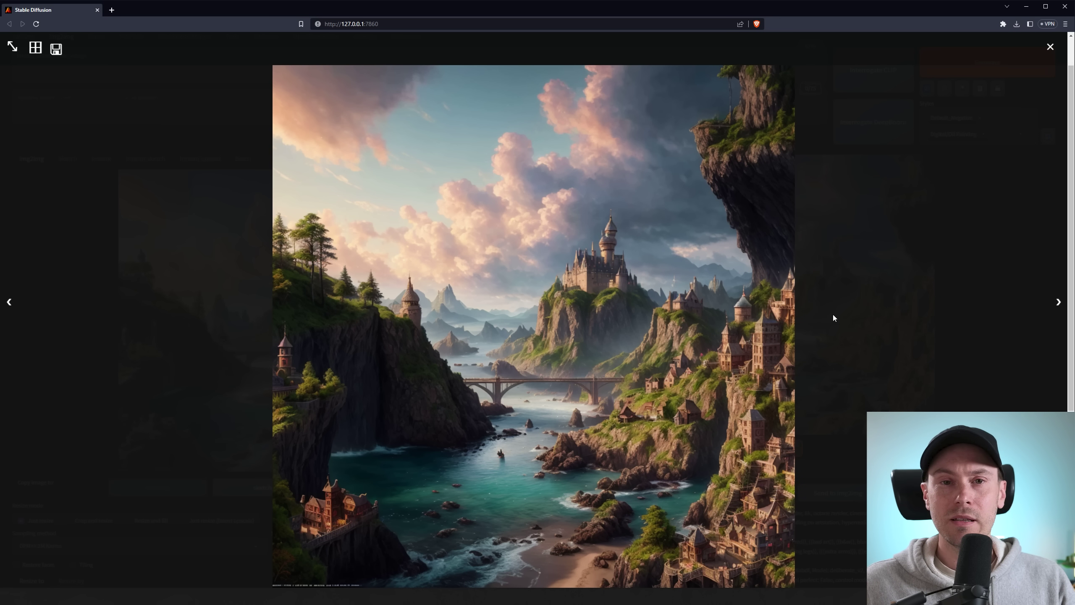
{"action": "left_click", "coordinate": [833, 314]}
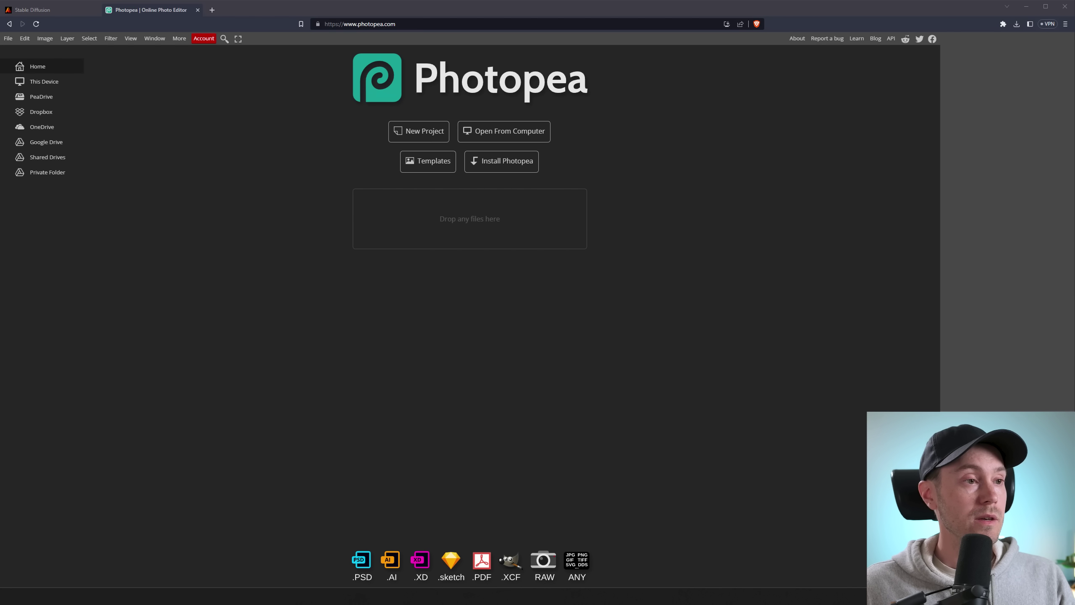
Open the castle image in Photopea and bring up the Unsharp Mask filter
{"action": "left_click_drag", "start_coordinate": [2, 220], "coordinate": [450, 218]}
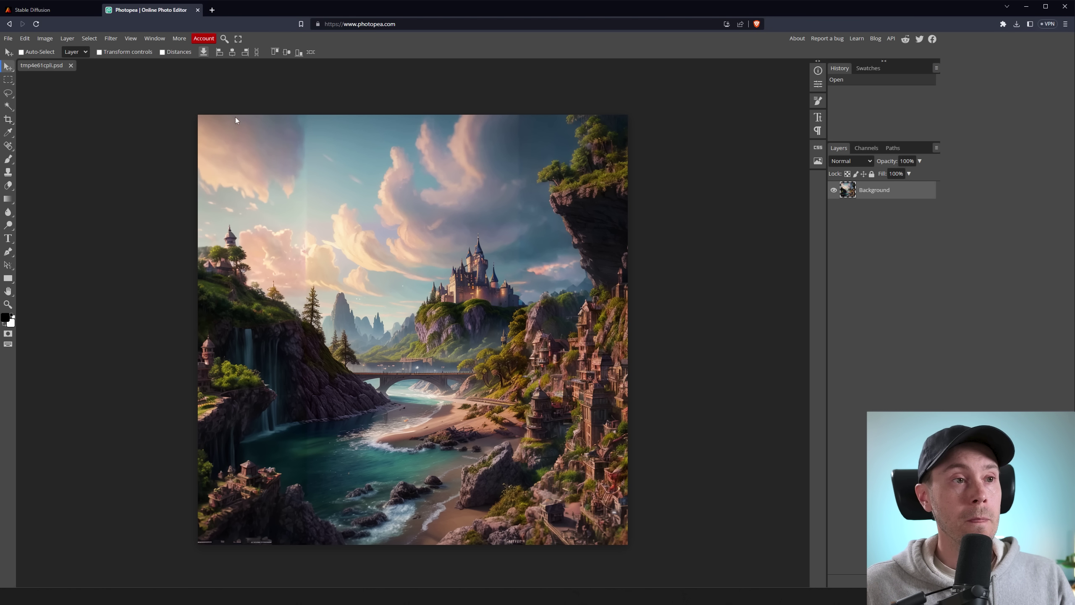
{"action": "left_click", "coordinate": [111, 39]}
{"action": "mouse_move", "coordinate": [142, 214]}
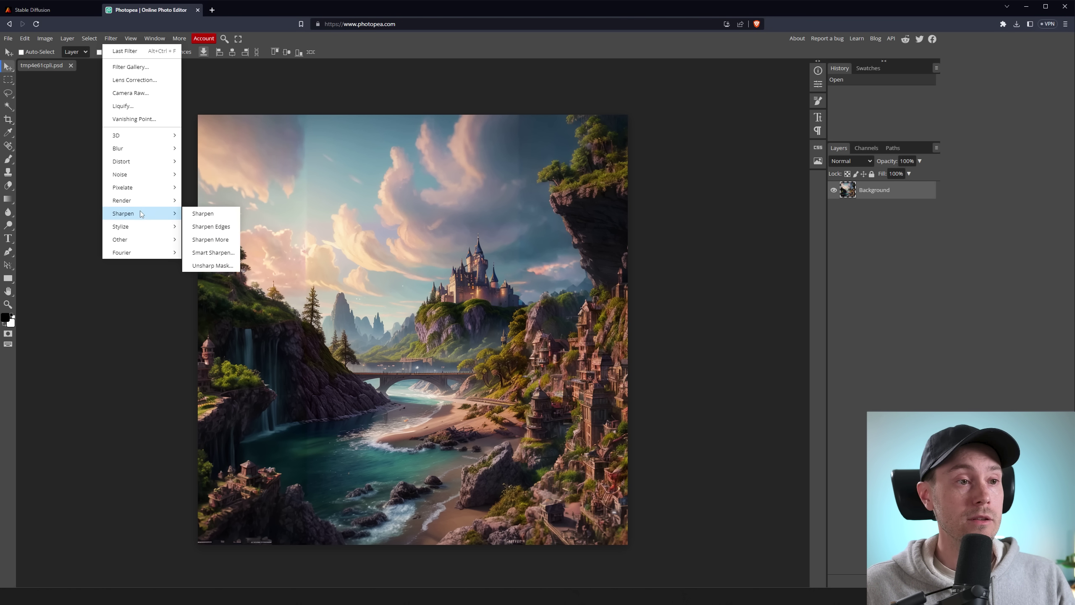
{"action": "left_click", "coordinate": [208, 266]}
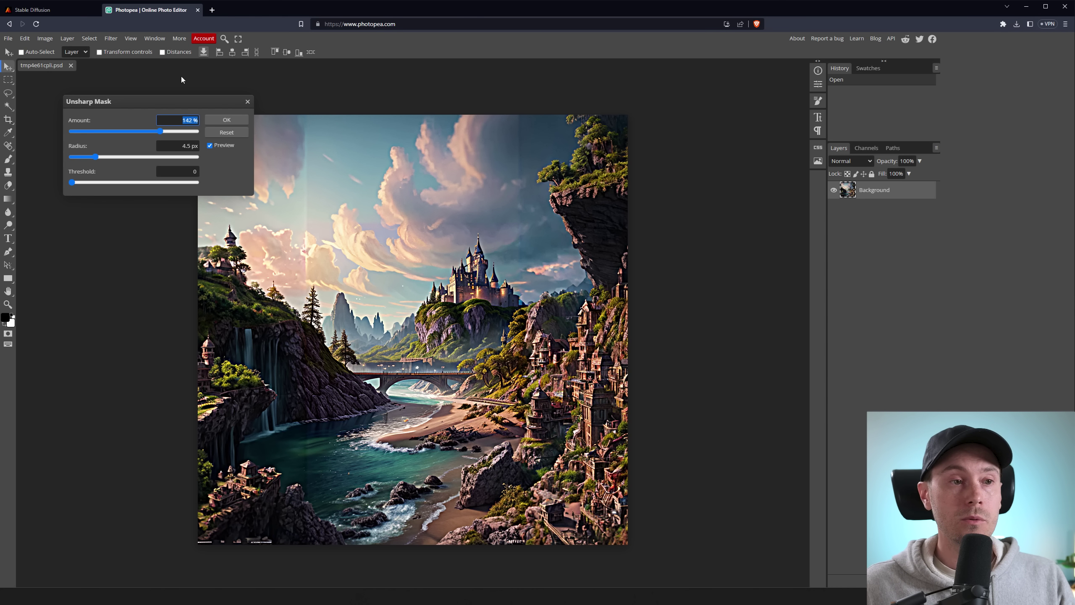
{"action": "left_click_drag", "start_coordinate": [178, 101], "coordinate": [703, 210]}
Apply an Unsharp Mask of 75% amount and 2 px radius, then open Save for web
{"action": "left_click", "coordinate": [790, 236]}
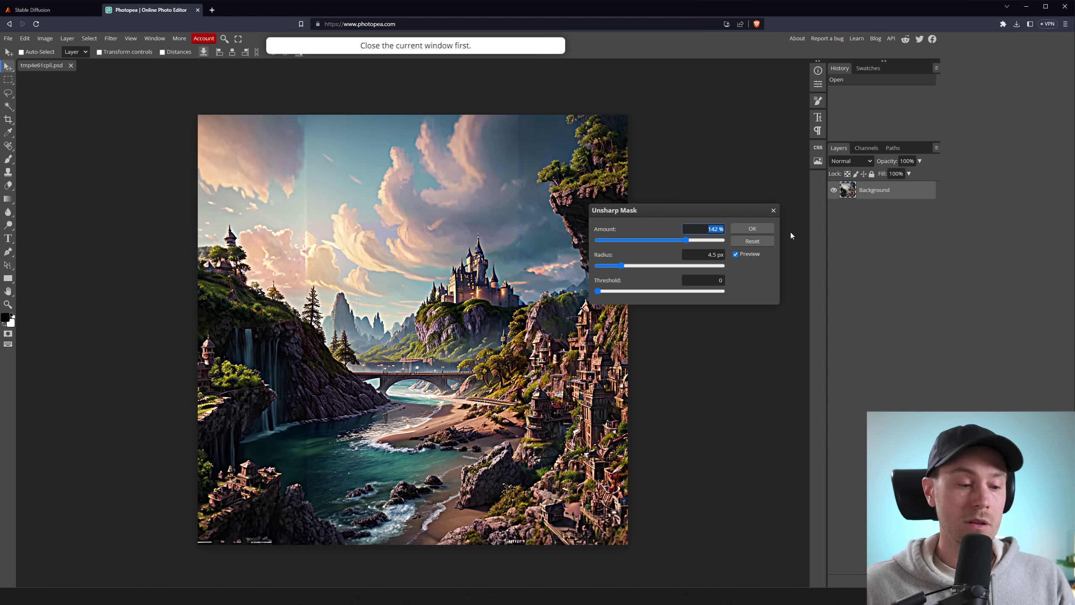
{"action": "type", "text": "75"}
{"action": "key", "text": "Tab"}
{"action": "type", "text": "2"}
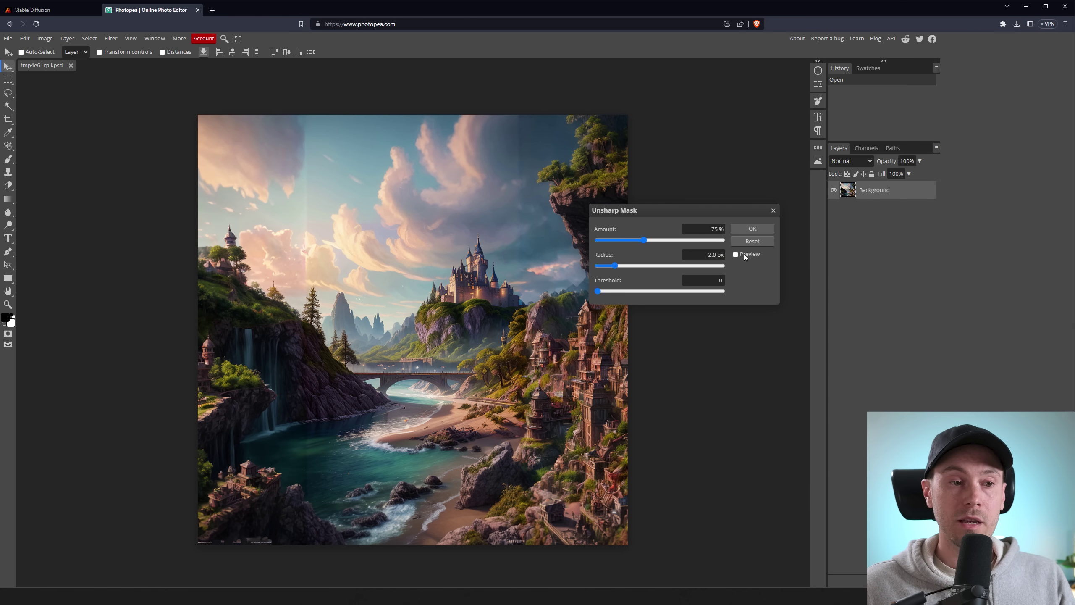
{"action": "left_click", "coordinate": [753, 228]}
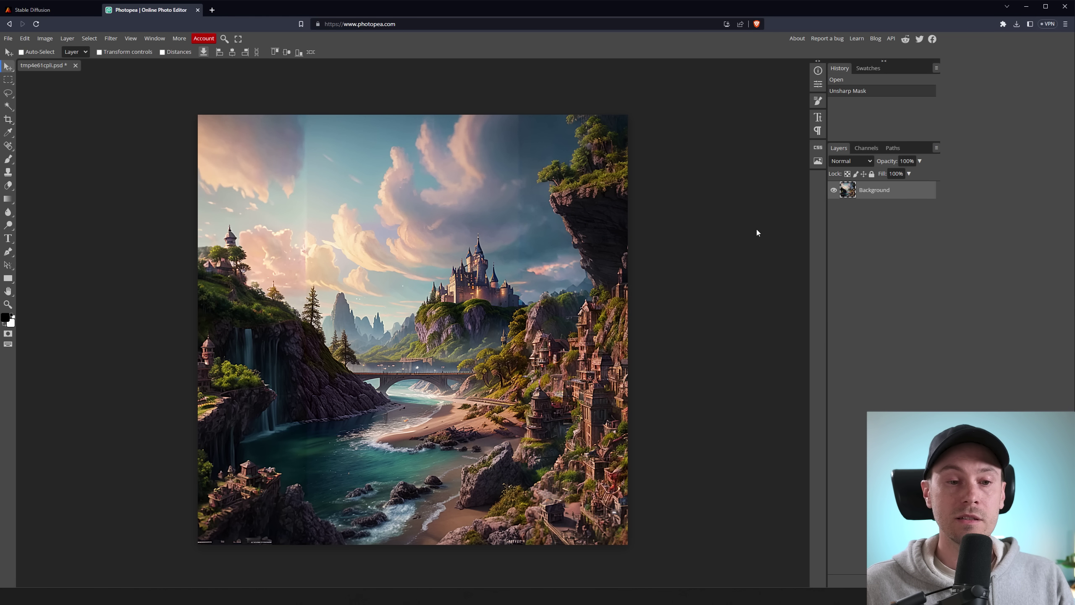
{"action": "key", "text": "ctrl+alt+shift+s"}
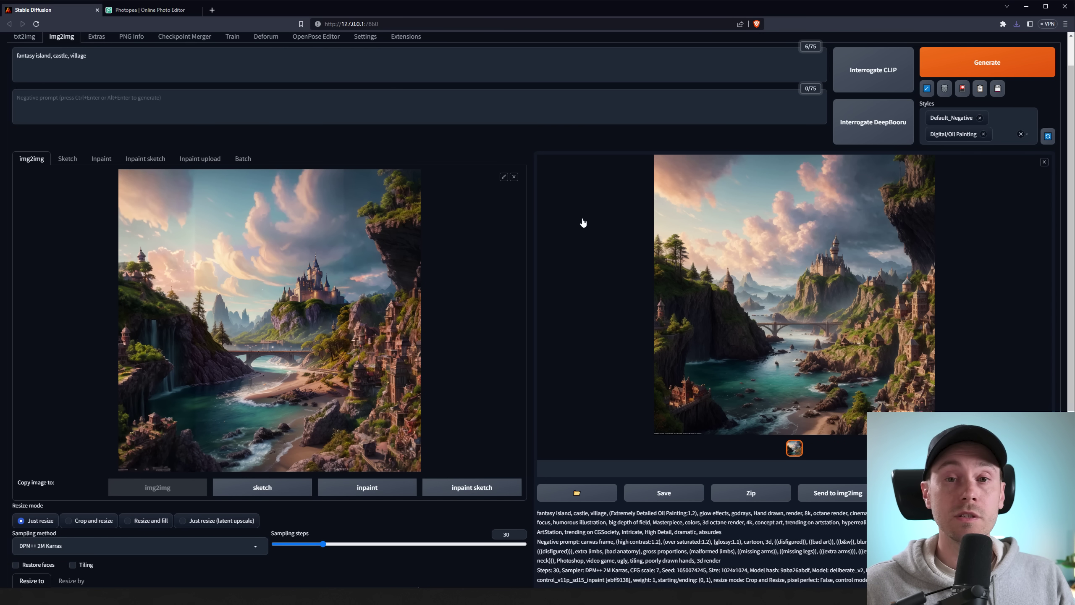
Load the downloaded sharpened PNG as the img2img input and generate from it
{"action": "scroll", "coordinate": [588, 224], "scroll_direction": "up", "scroll_amount": 1}
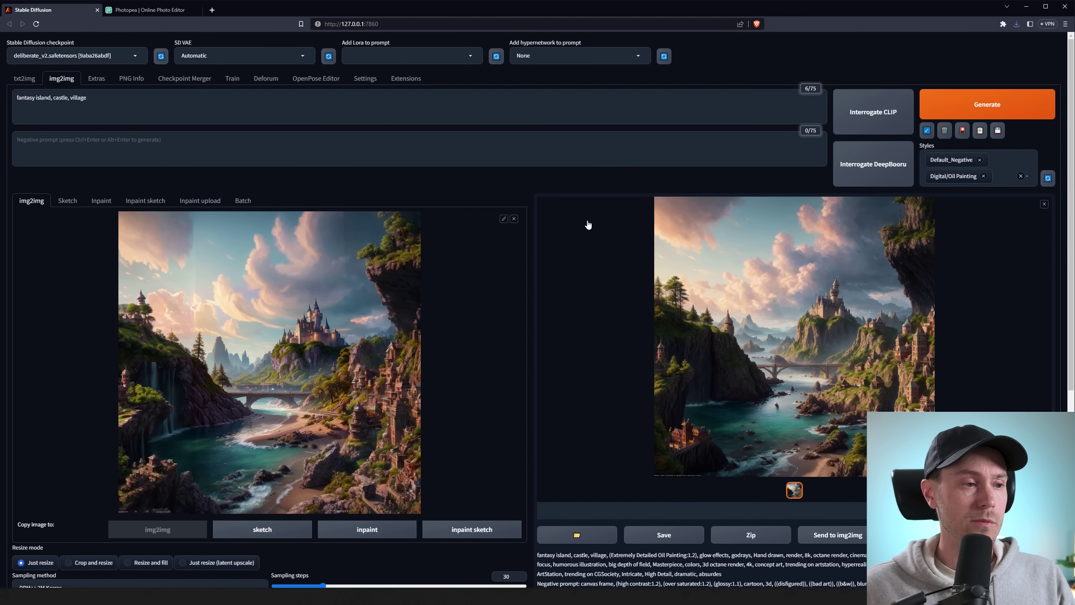
{"action": "left_click", "coordinate": [1017, 26]}
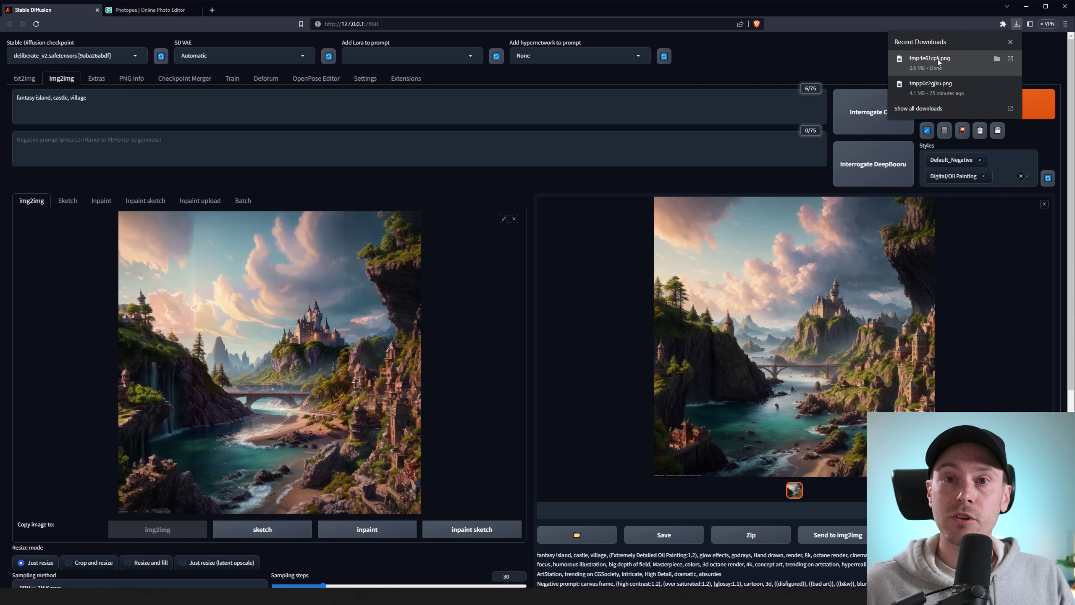
{"action": "left_click_drag", "start_coordinate": [937, 59], "coordinate": [248, 295]}
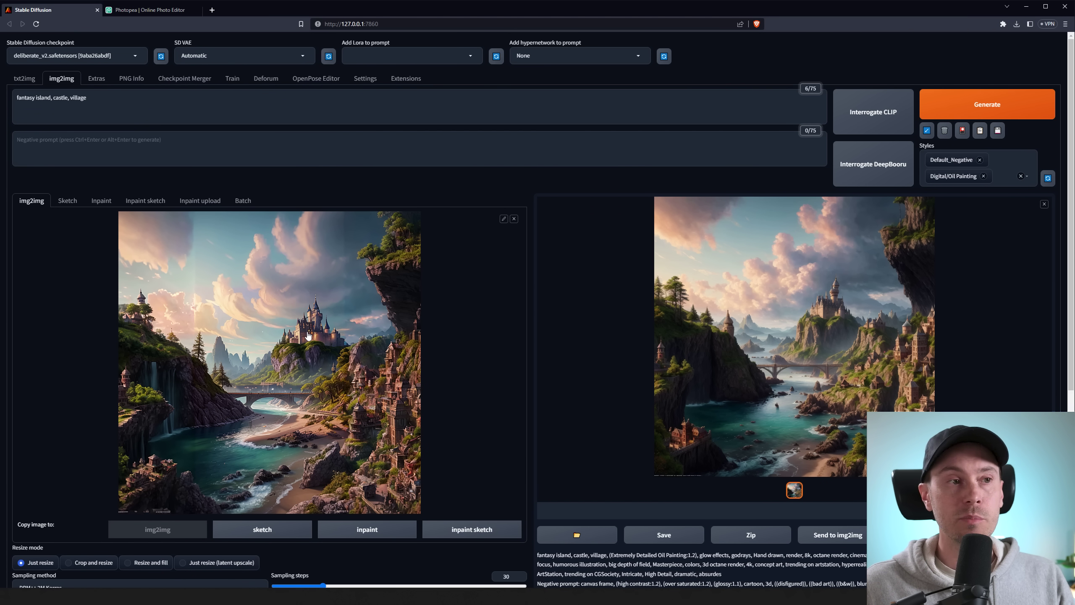
{"action": "left_click", "coordinate": [986, 104]}
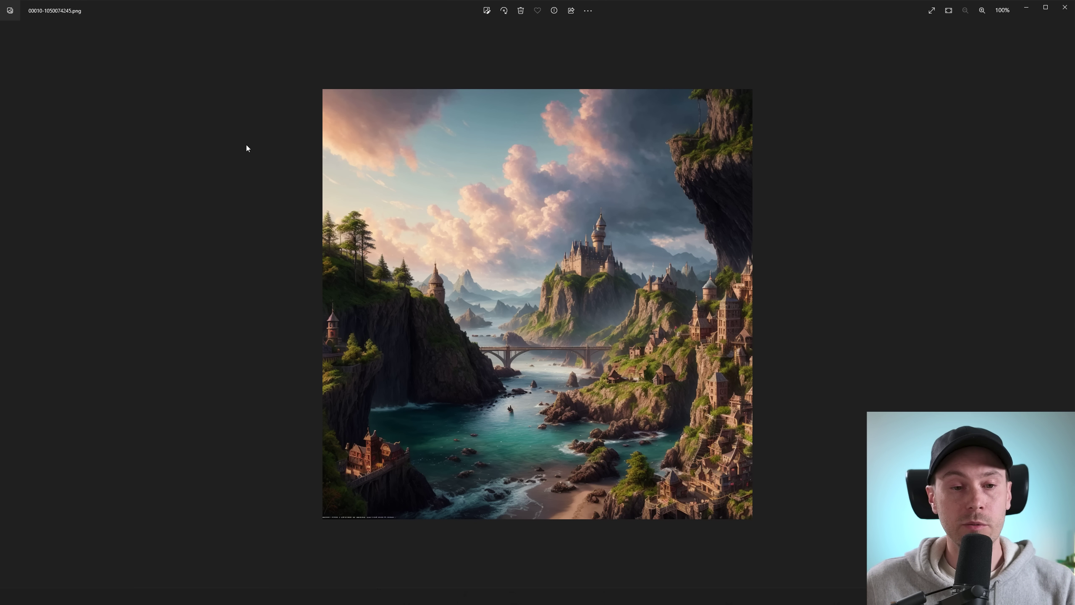
Flip between castle render 00010 (with bridge) and 00011 (without), then return to the browser
{"action": "key", "text": "Right"}
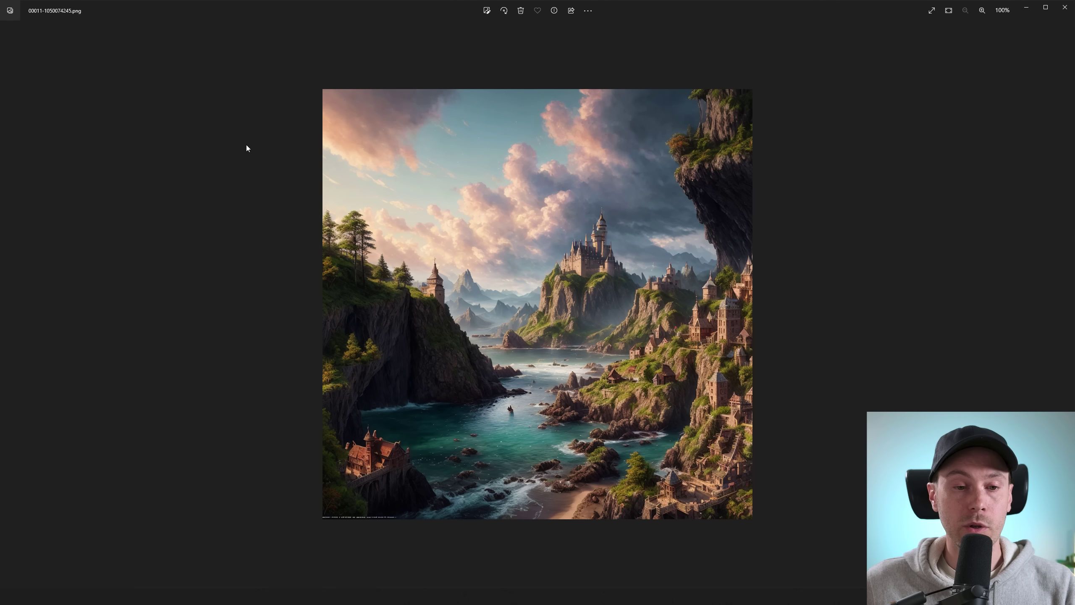
{"action": "key", "text": "Left"}
{"action": "key", "text": "Right"}
{"action": "key", "text": "Left"}
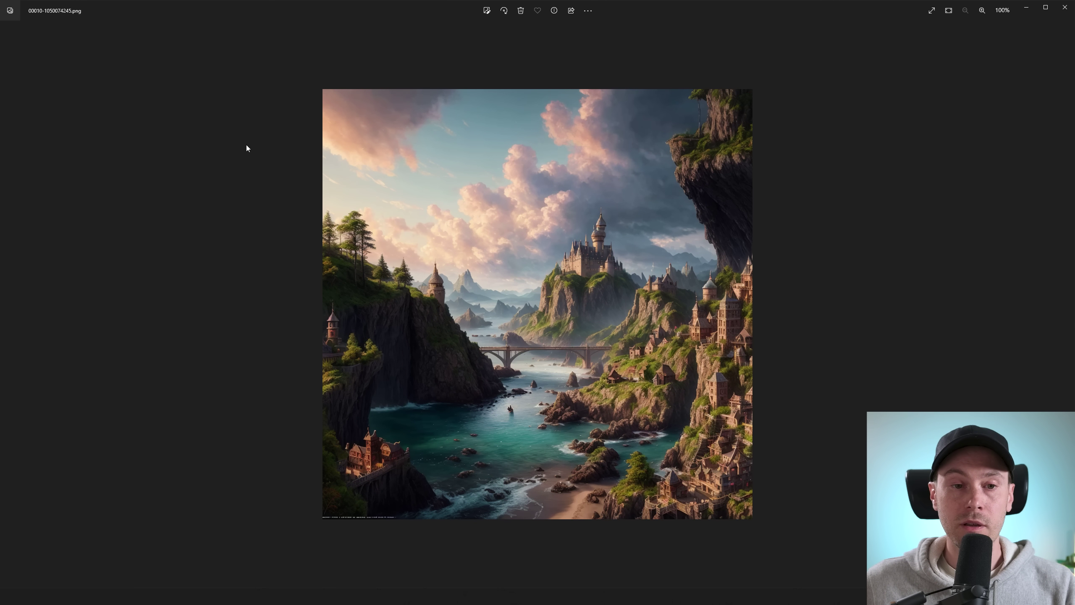
{"action": "key", "text": "Right"}
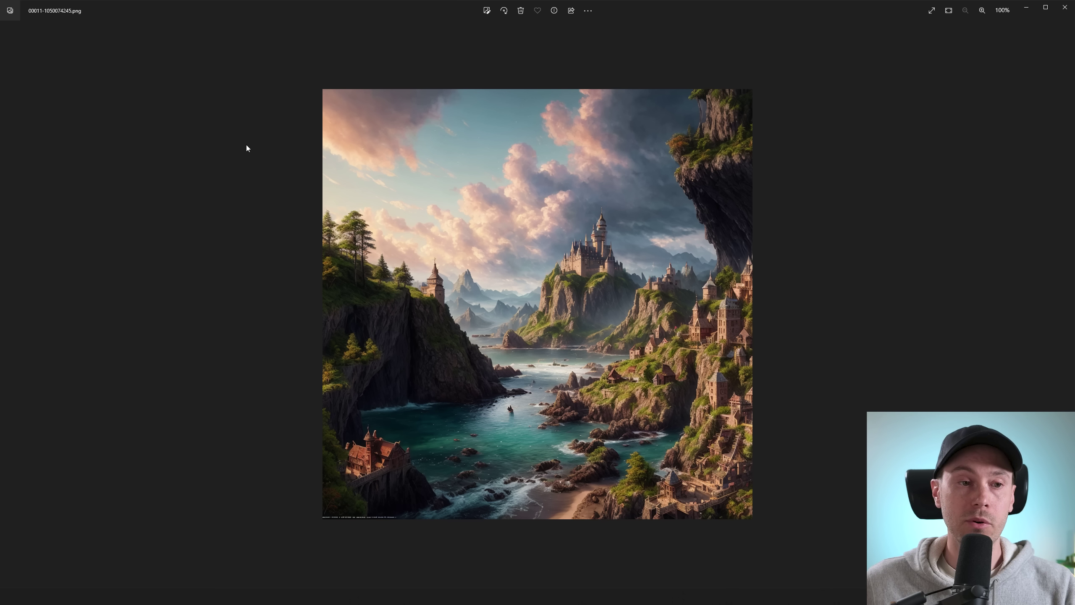
{"action": "key", "text": "Left"}
{"action": "key", "text": "Right"}
{"action": "key", "text": "Left"}
{"action": "key", "text": "Right"}
{"action": "key", "text": "Left"}
{"action": "key", "text": "Right"}
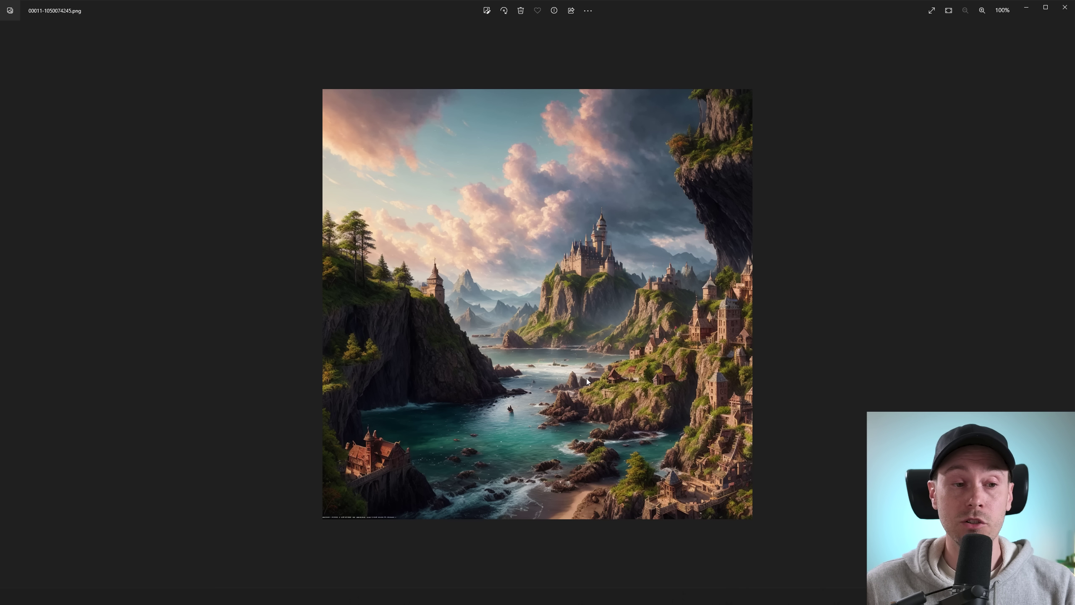
{"action": "key", "text": "Left"}
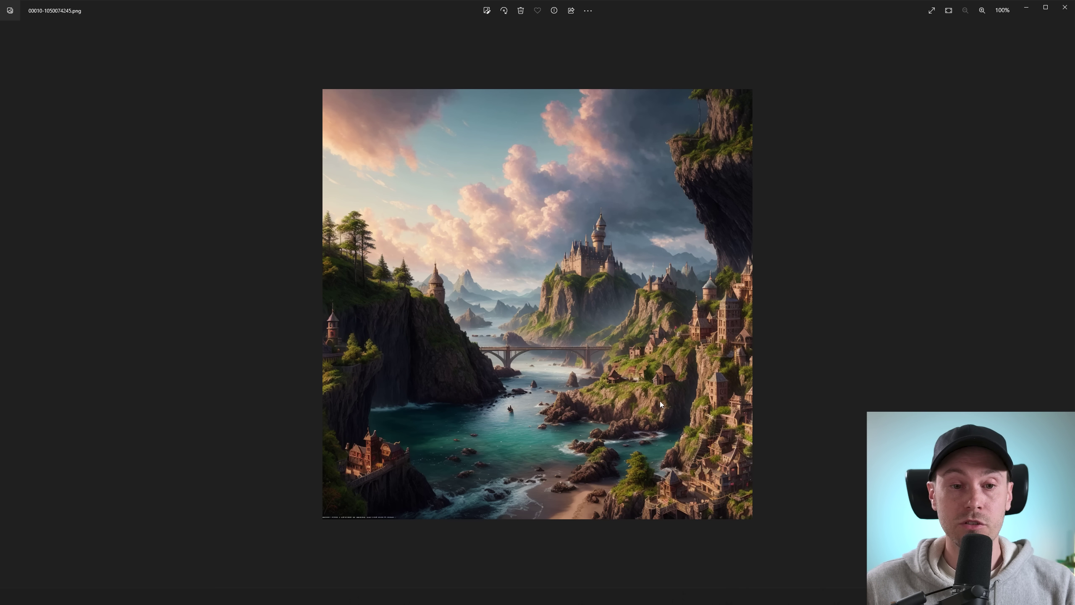
{"action": "key", "text": "Right"}
{"action": "key", "text": "Left"}
{"action": "key", "text": "Right"}
{"action": "key", "text": "Left"}
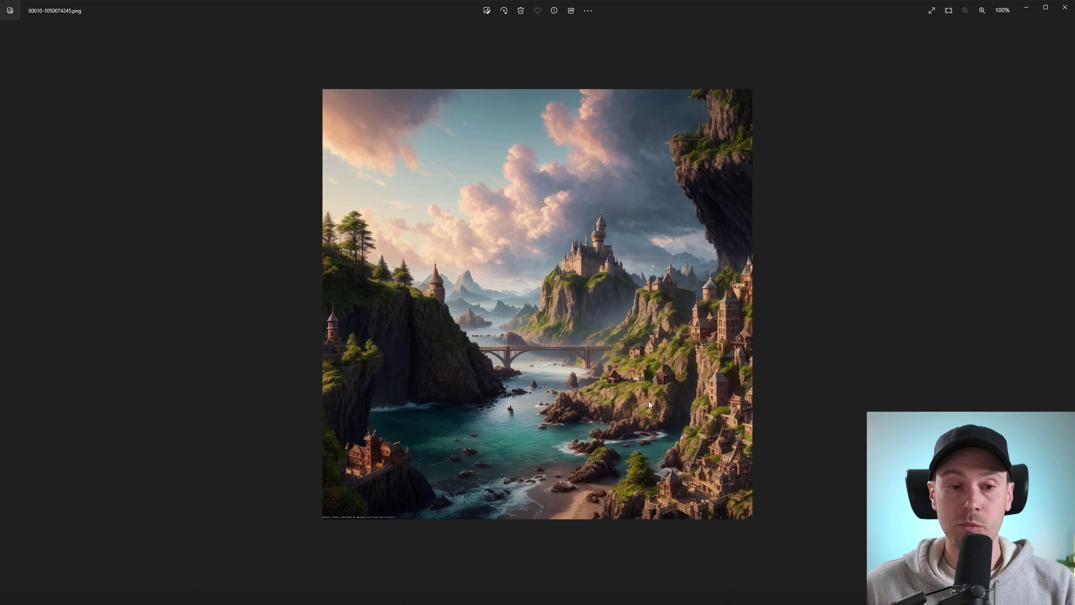
{"action": "key", "text": "Right"}
{"action": "key", "text": "Left"}
{"action": "key", "text": "Right"}
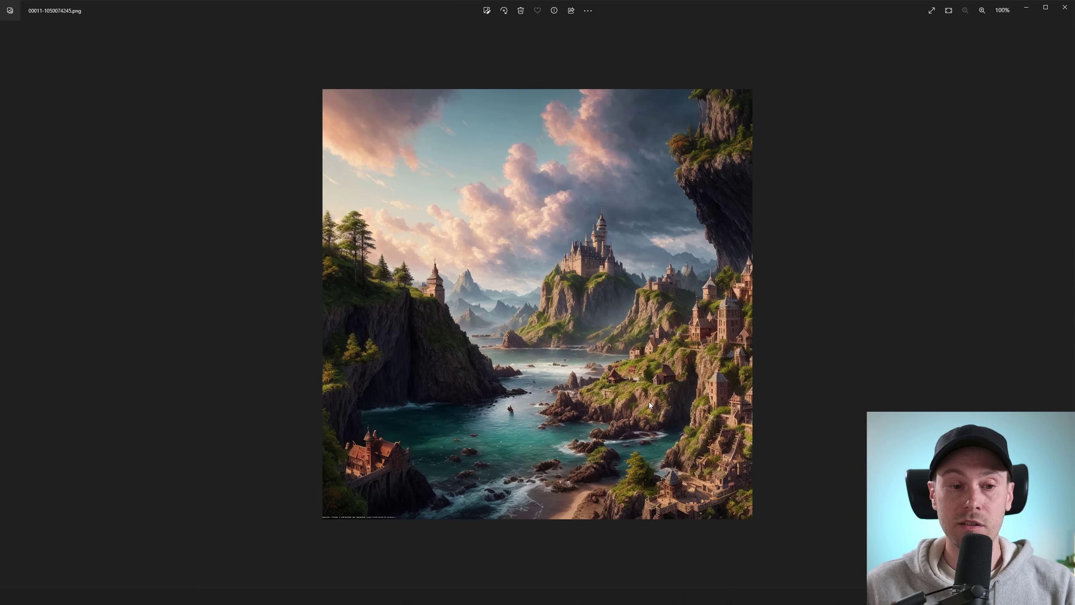
{"action": "key", "text": "Left"}
{"action": "key", "text": "Right"}
{"action": "key", "text": "Left"}
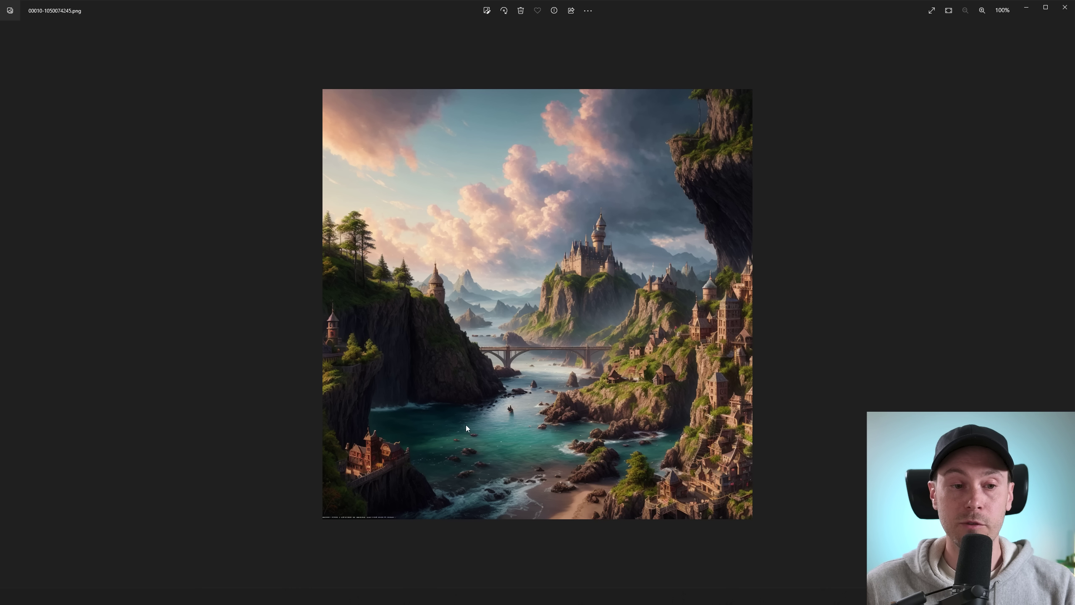
{"action": "key", "text": "Right"}
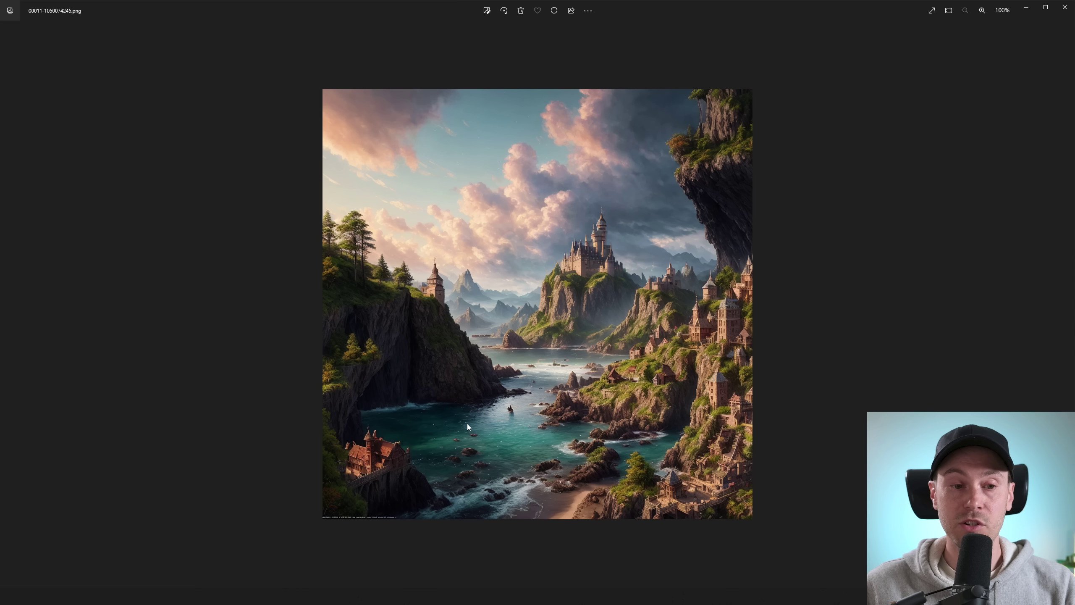
{"action": "key", "text": "Left"}
{"action": "key", "text": "Right"}
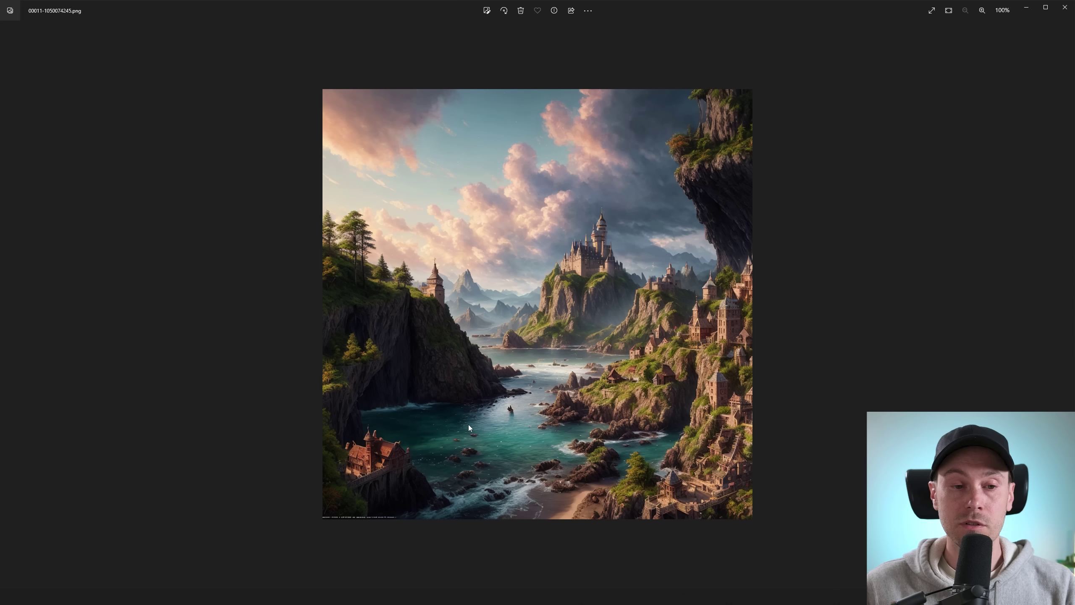
{"action": "key", "text": "Left"}
{"action": "key", "text": "Right"}
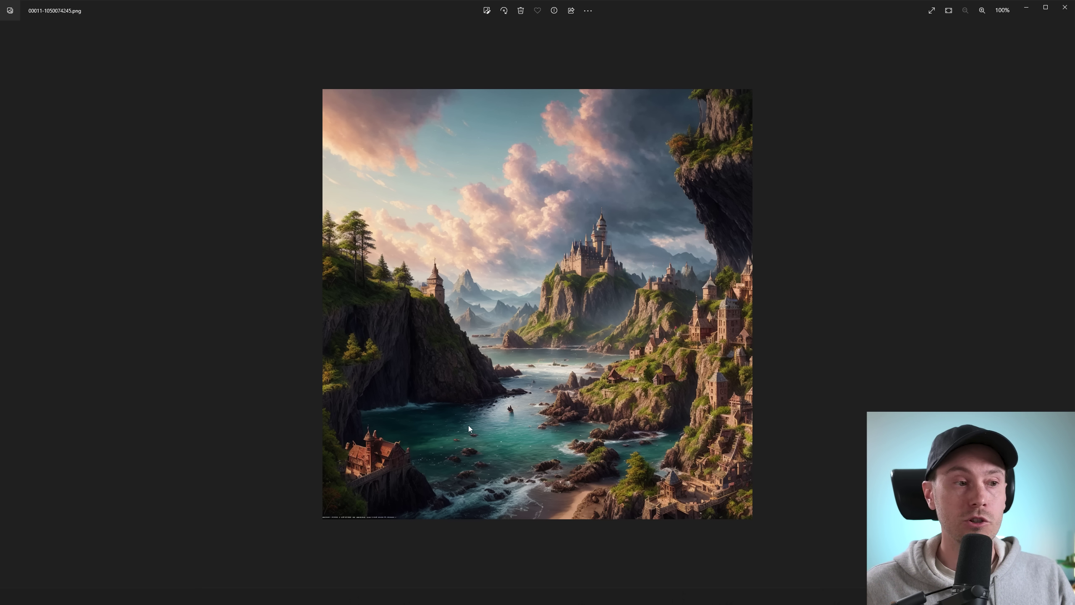
{"action": "key", "text": "alt+Tab"}
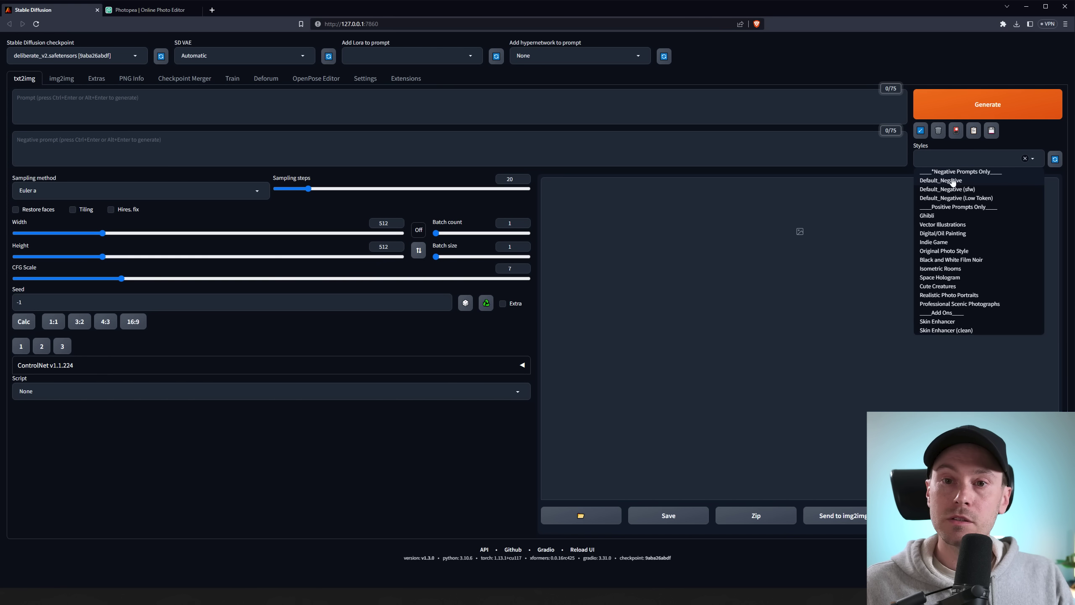
Apply the Default_Negative and Realistic Photo Portraits styles and enter the prompt 'woman face portrait'
{"action": "left_click", "coordinate": [953, 184]}
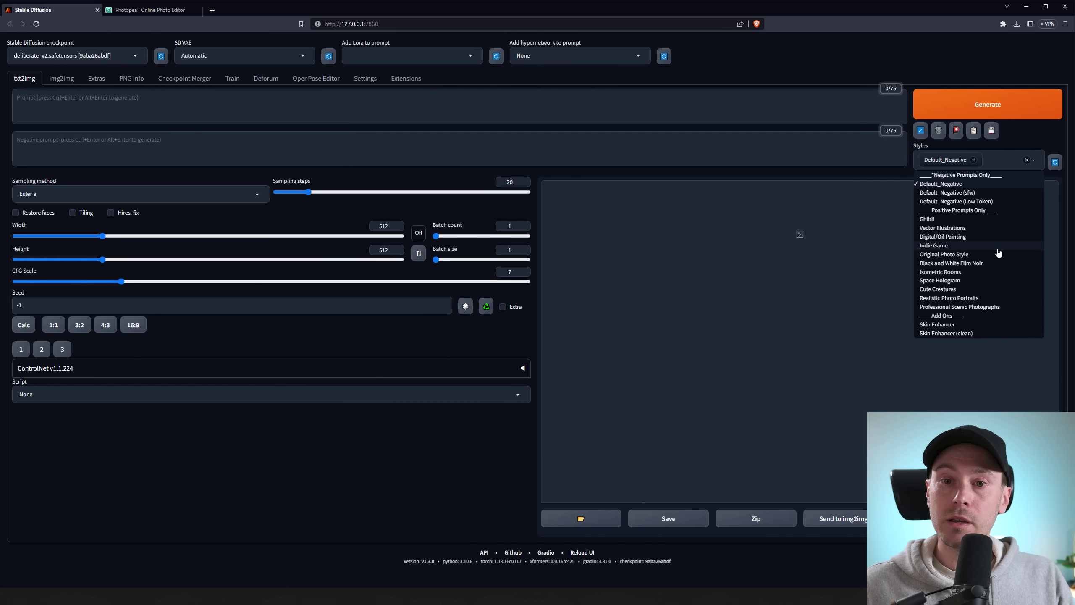
{"action": "left_click", "coordinate": [949, 297]}
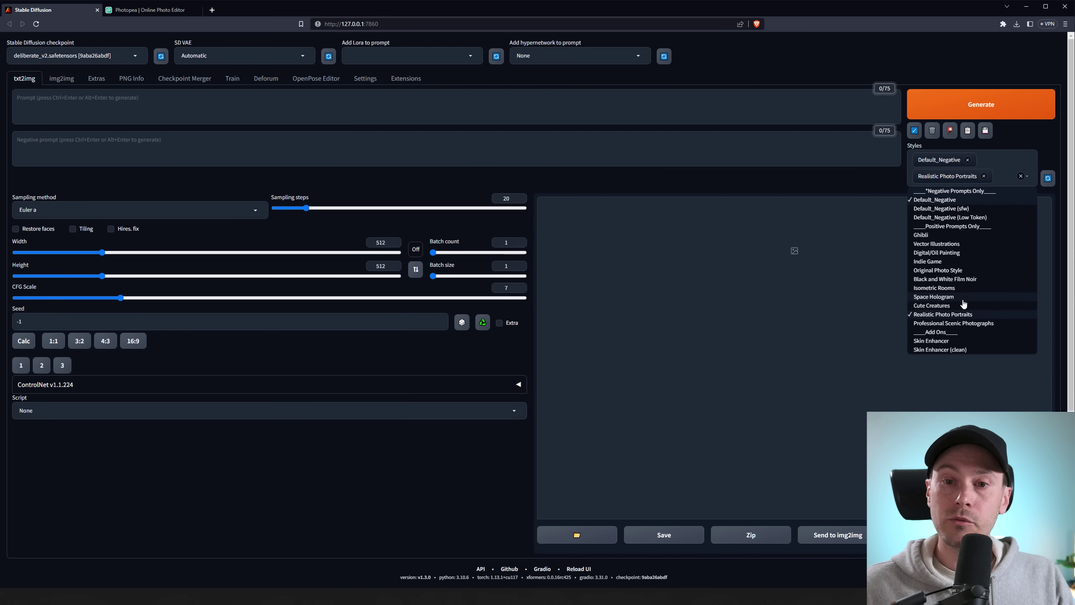
{"action": "left_click", "coordinate": [134, 114]}
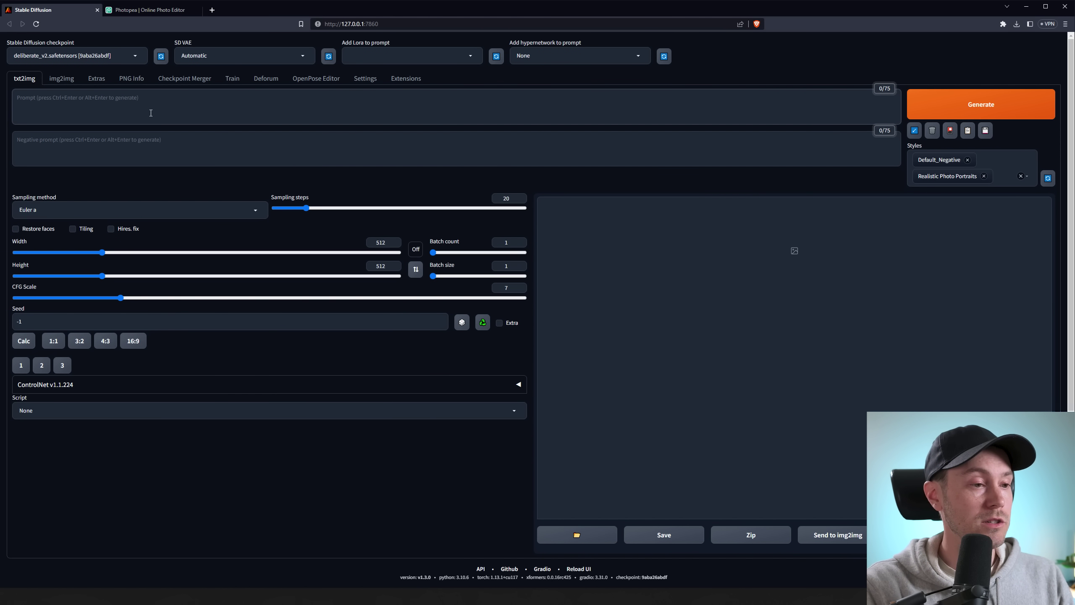
{"action": "type", "text": "woman face portrait"}
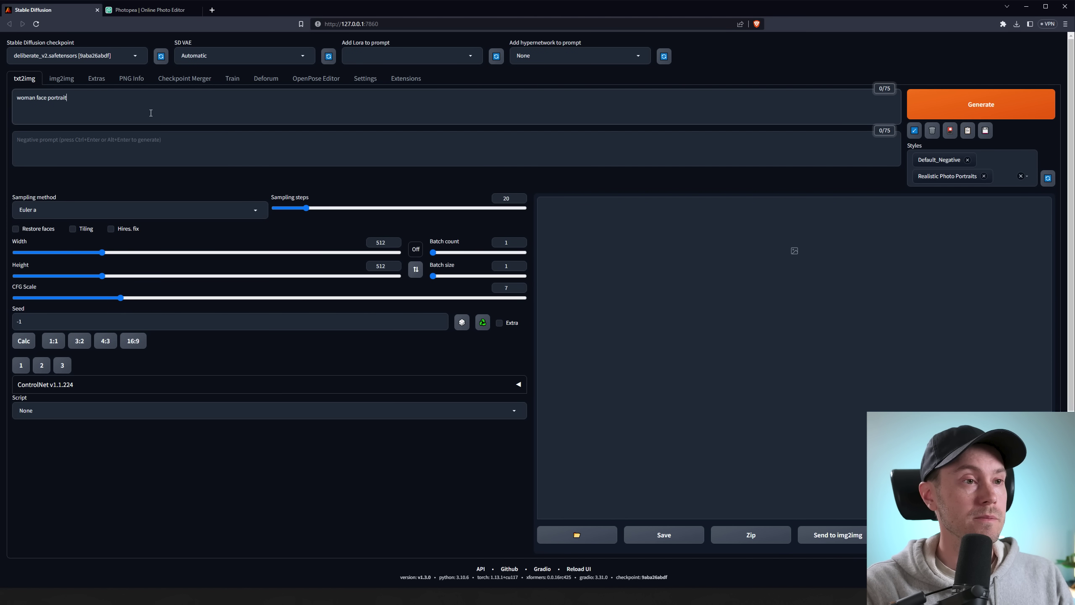
Generate four portraits with DPM++ 2M Karras at 25 steps, batch count 4, and view them
{"action": "left_click", "coordinate": [140, 210]}
{"action": "left_click", "coordinate": [42, 365]}
{"action": "mouse_move", "coordinate": [306, 208]}
{"action": "left_mouse_down"}
{"action": "mouse_move", "coordinate": [330, 207]}
{"action": "mouse_move", "coordinate": [314, 208]}
{"action": "left_mouse_up"}
{"action": "double_click", "coordinate": [505, 243]}
{"action": "type", "text": "4"}
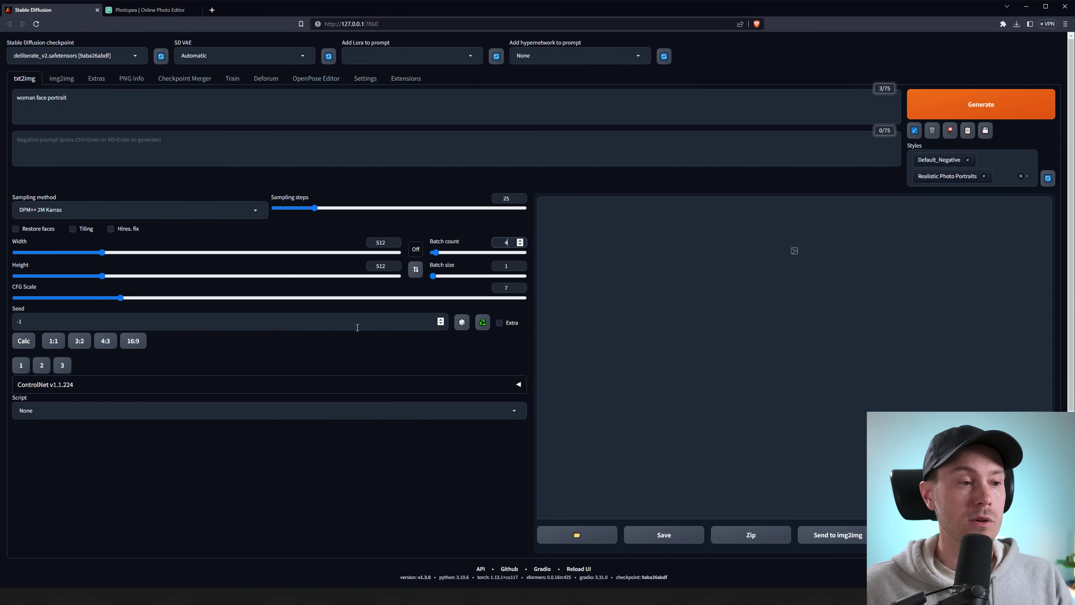
{"action": "left_click", "coordinate": [971, 107]}
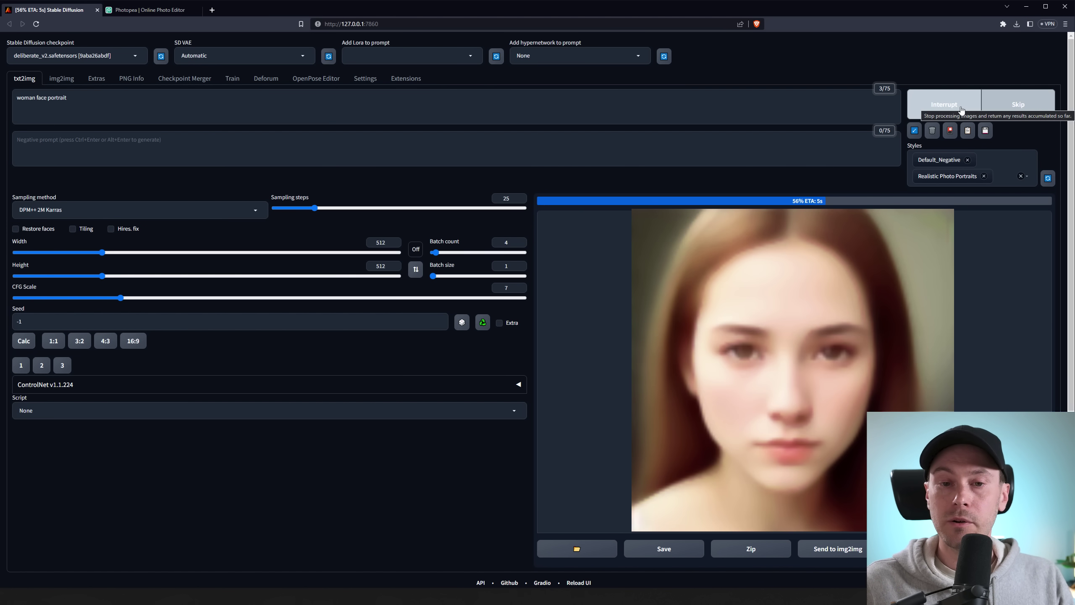
{"action": "left_click", "coordinate": [839, 294]}
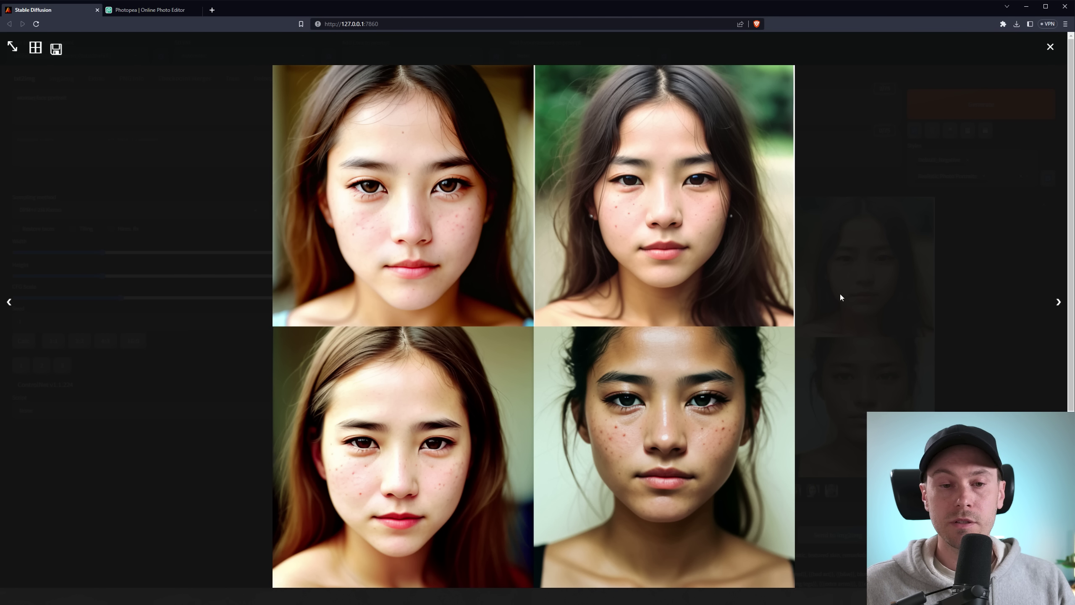
Select the fourth portrait and load it into the ControlNet image box
{"action": "left_click", "coordinate": [840, 295]}
{"action": "left_click", "coordinate": [831, 490]}
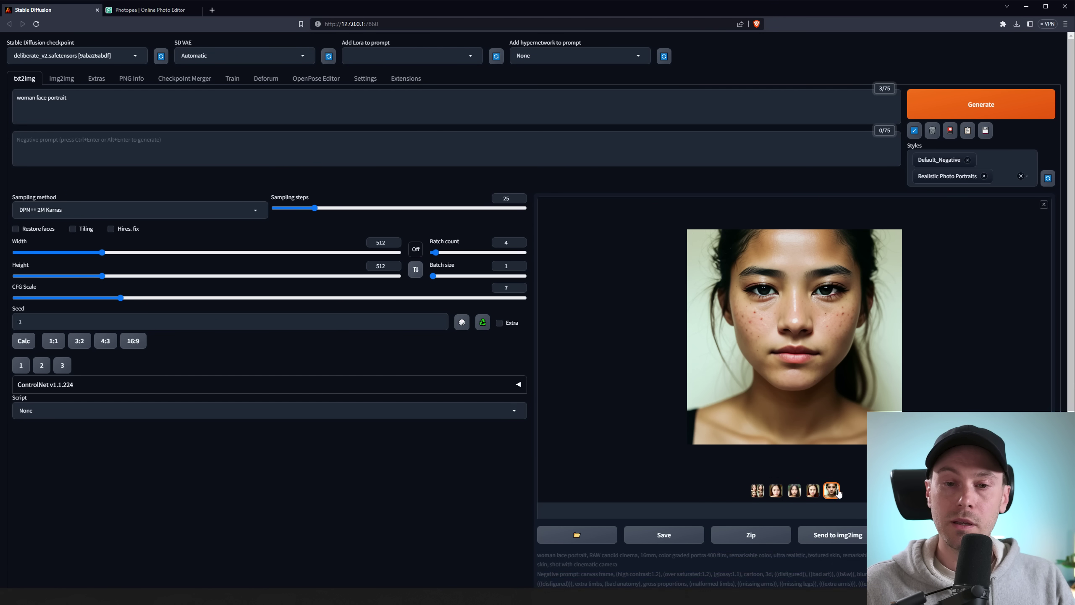
{"action": "left_click", "coordinate": [140, 385]}
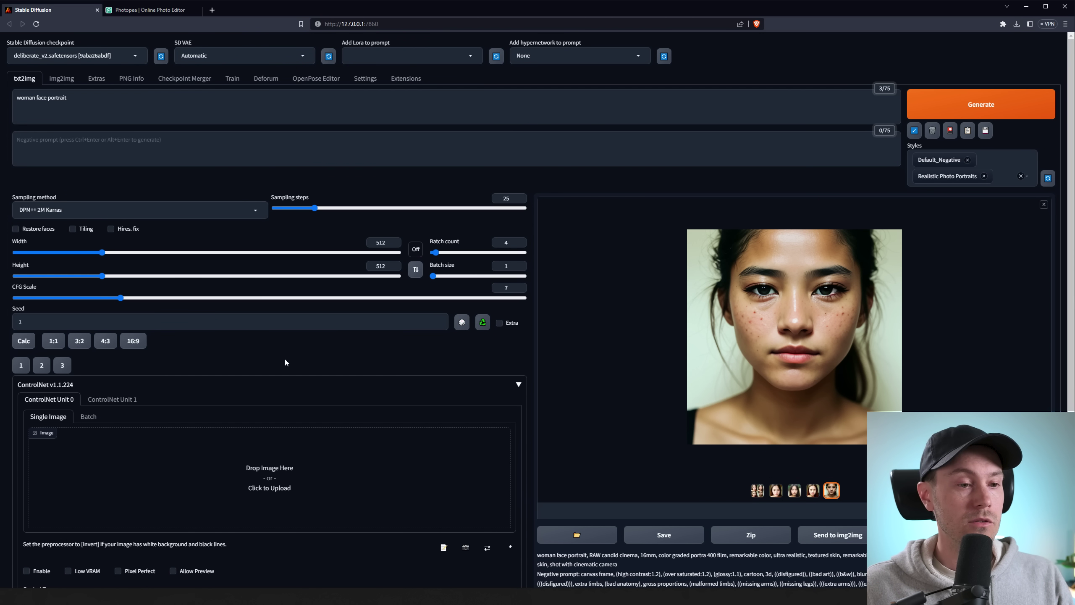
{"action": "left_click_drag", "start_coordinate": [813, 295], "coordinate": [280, 470]}
Enable the ControlNet unit with Inpaint control and Resize and Fill mode
{"action": "scroll", "coordinate": [284, 445], "scroll_direction": "down", "scroll_amount": 4}
{"action": "left_click", "coordinate": [43, 403]}
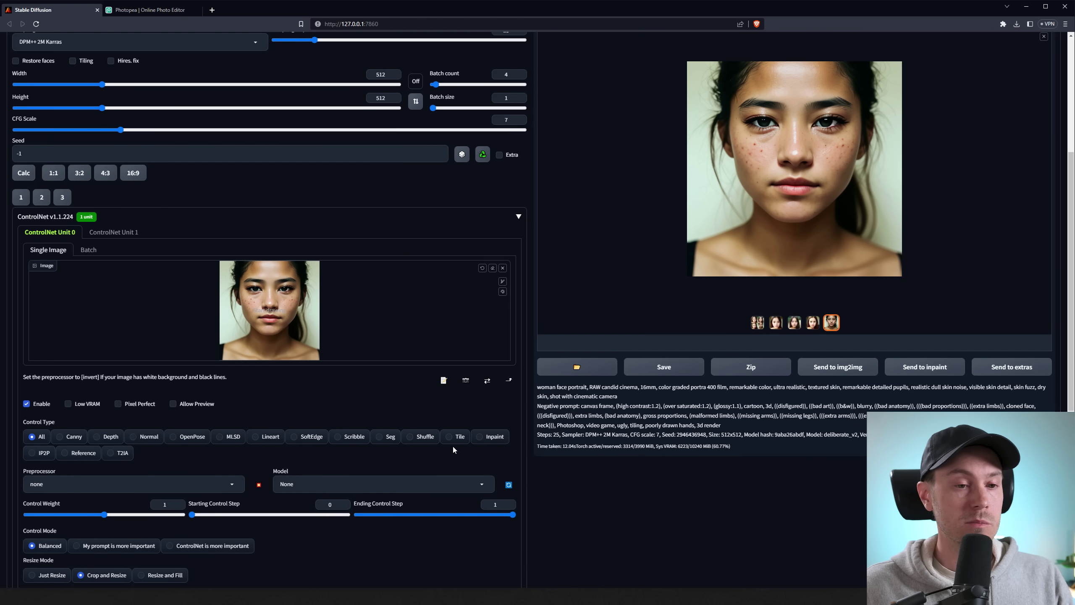
{"action": "left_click", "coordinate": [480, 443]}
{"action": "scroll", "coordinate": [263, 446], "scroll_direction": "down", "scroll_amount": 2}
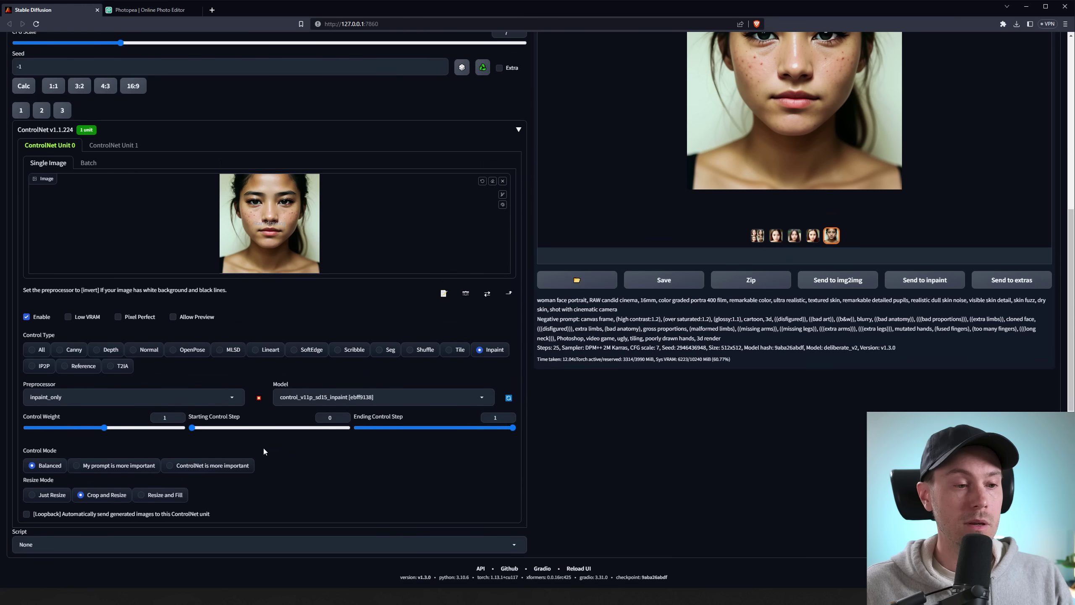
{"action": "left_click", "coordinate": [175, 497]}
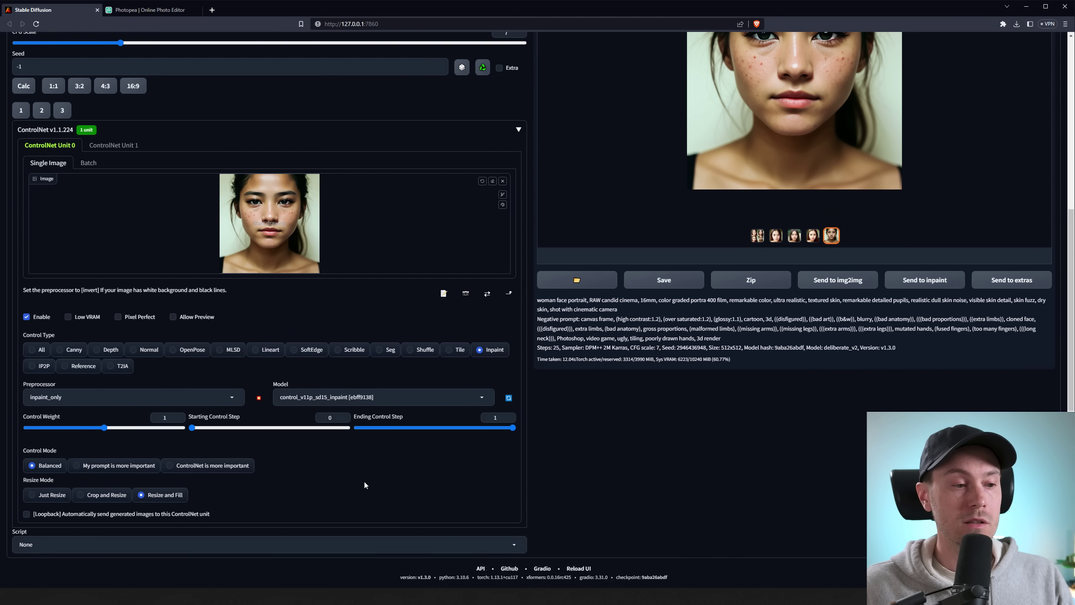
{"action": "scroll", "coordinate": [378, 480], "scroll_direction": "up", "scroll_amount": 6}
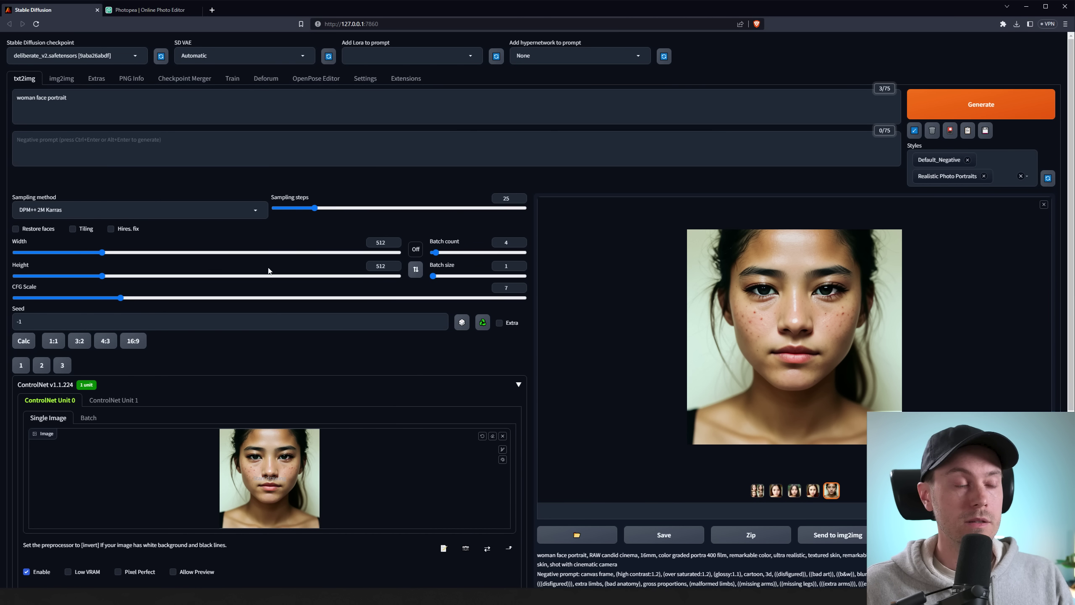
Set height to 1024 and batch count to 2, then generate
{"action": "double_click", "coordinate": [385, 265]}
{"action": "type", "text": "1024"}
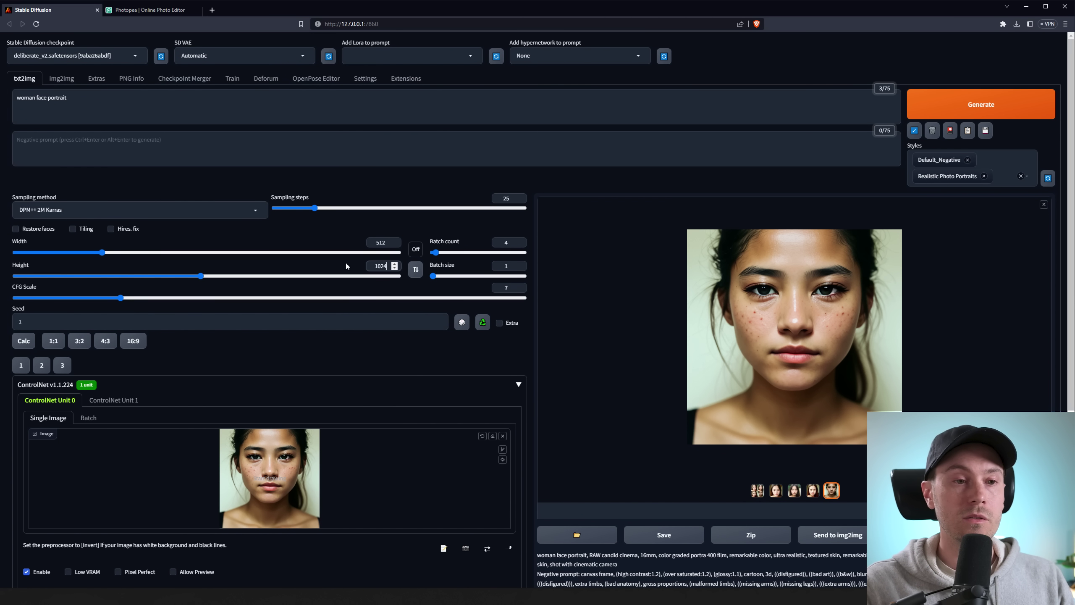
{"action": "double_click", "coordinate": [506, 241]}
{"action": "type", "text": "2"}
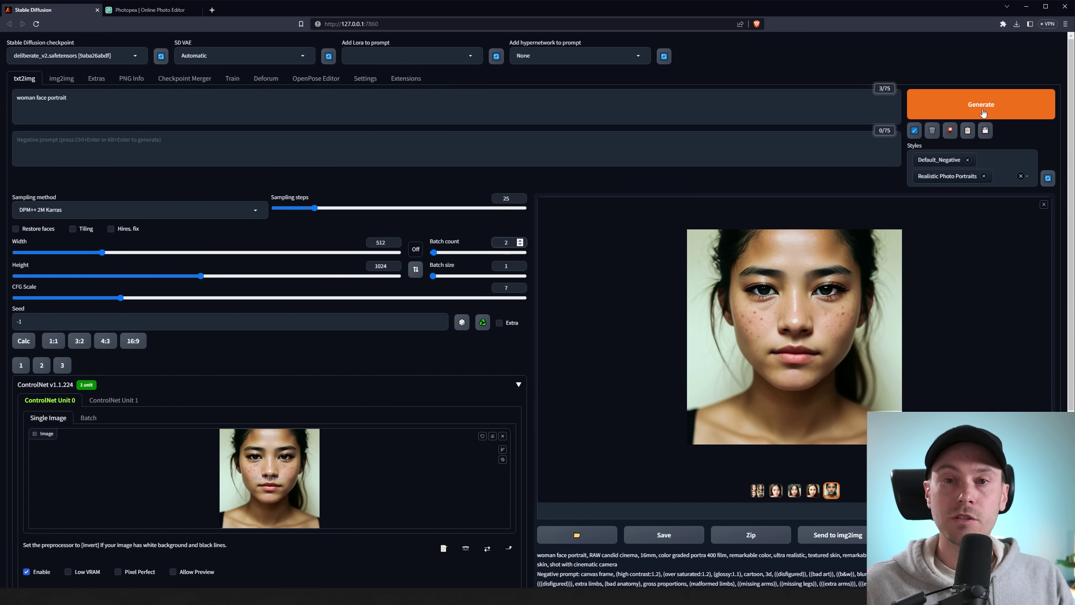
{"action": "left_click", "coordinate": [980, 106]}
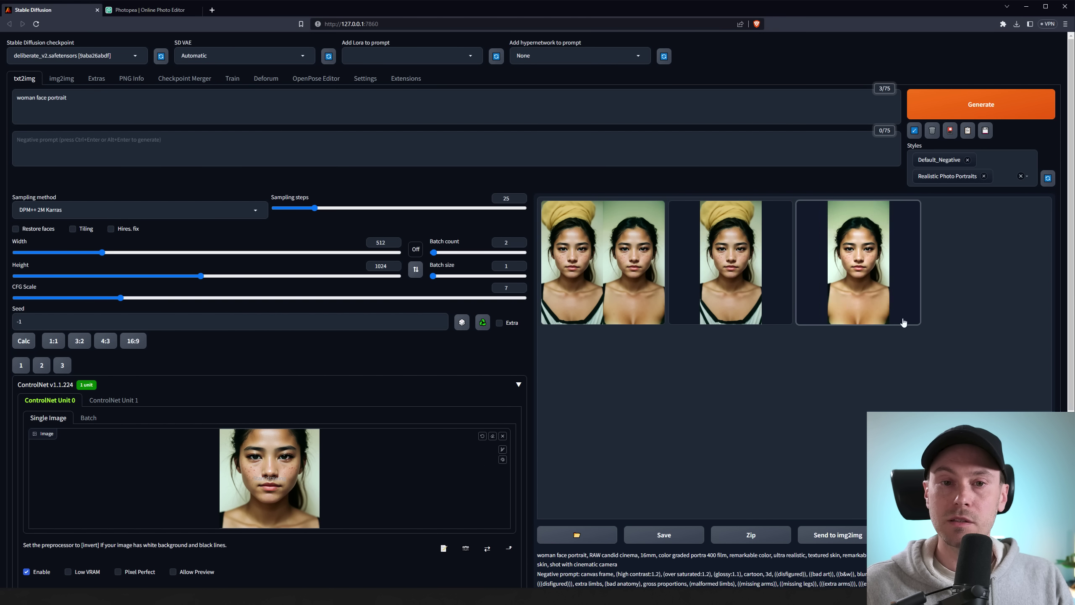
Load the second tall portrait, with the yellow head wrap, as the ControlNet image
{"action": "left_click", "coordinate": [613, 239]}
{"action": "left_click", "coordinate": [612, 240]}
{"action": "left_click", "coordinate": [716, 282]}
{"action": "left_click_drag", "start_coordinate": [789, 346], "coordinate": [368, 459]}
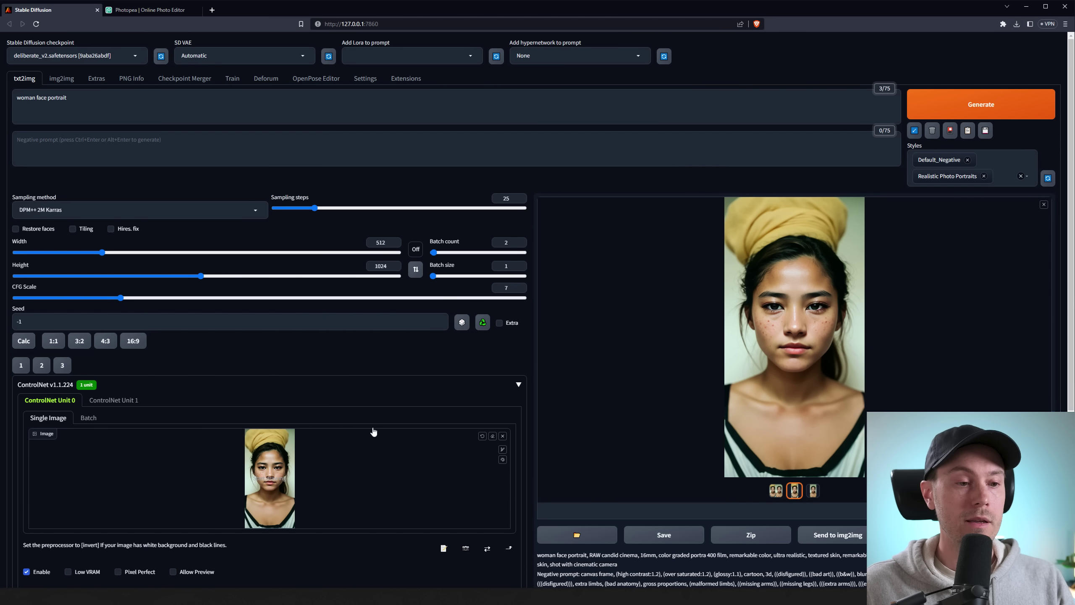
Set width to 1024 and generate the square outpaint
{"action": "double_click", "coordinate": [386, 242]}
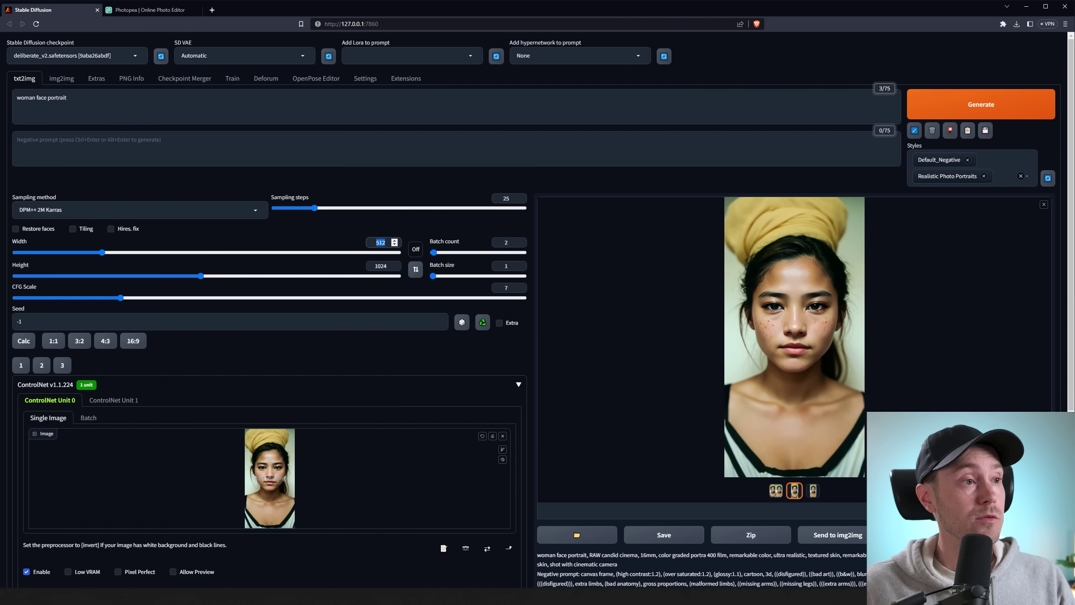
{"action": "type", "text": "1024"}
{"action": "key", "text": "Tab"}
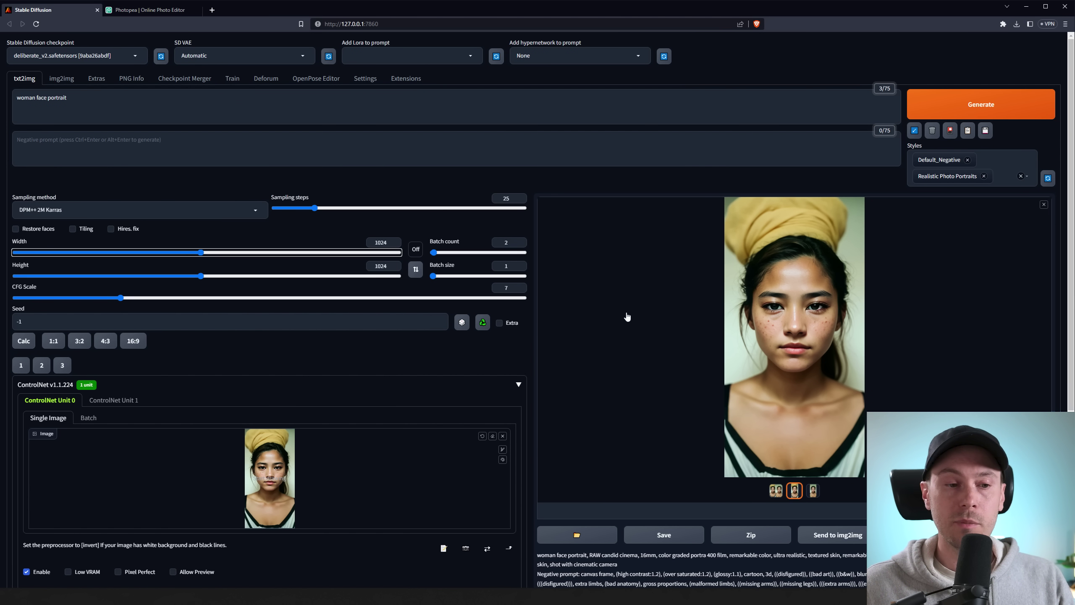
{"action": "key", "text": "ctrl+Return"}
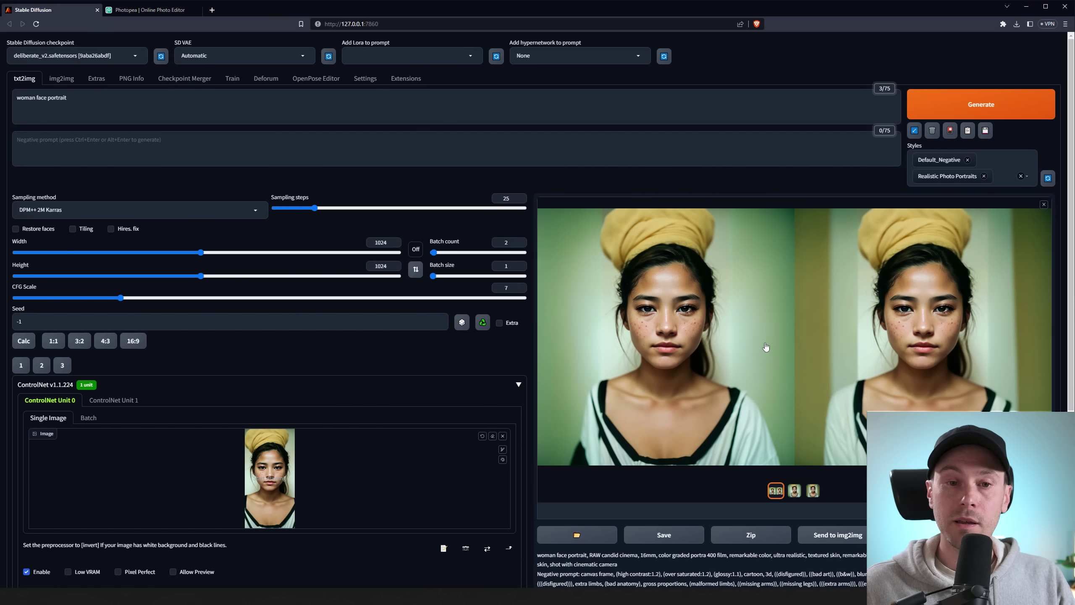
View both square portraits full-screen, then show the second one alone
{"action": "left_click", "coordinate": [959, 250]}
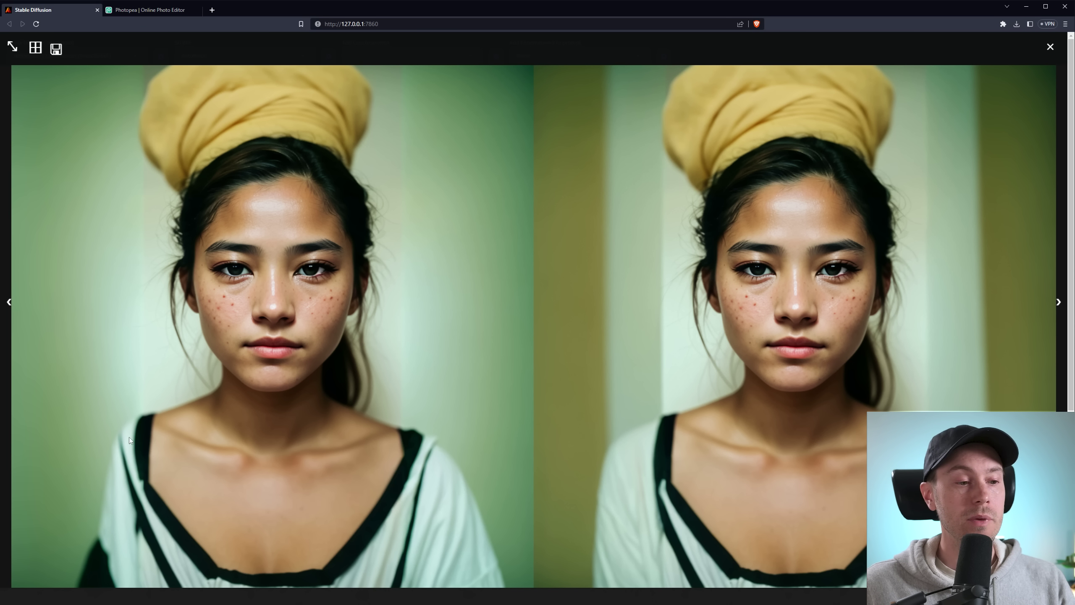
{"action": "left_click", "coordinate": [326, 425]}
{"action": "left_click", "coordinate": [760, 358]}
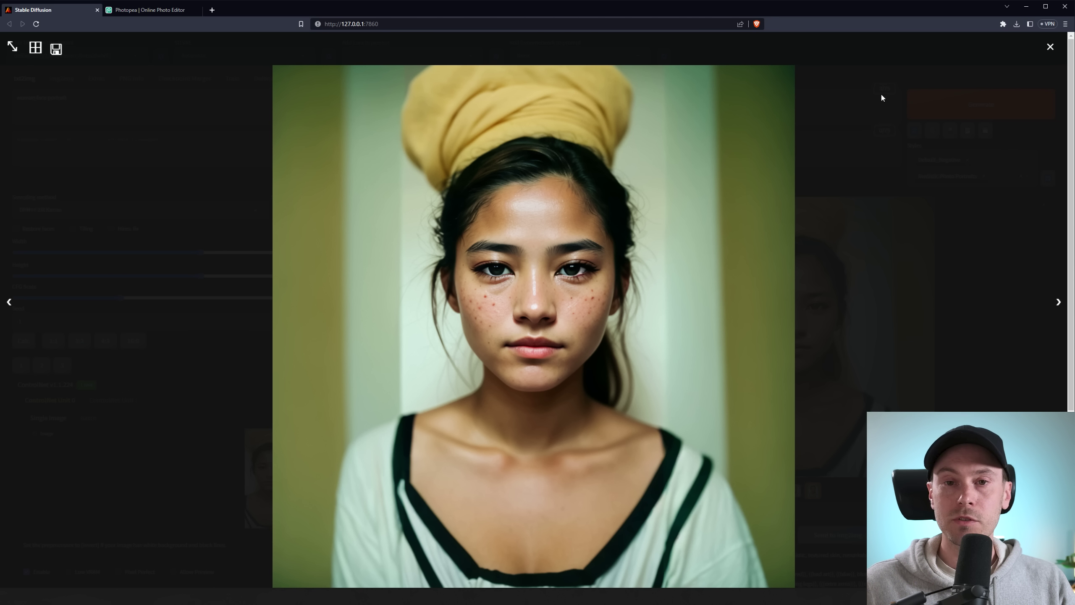
Clear the prompt and remove the Default_Negative and Realistic Photo Portraits styles
{"action": "left_click", "coordinate": [889, 344]}
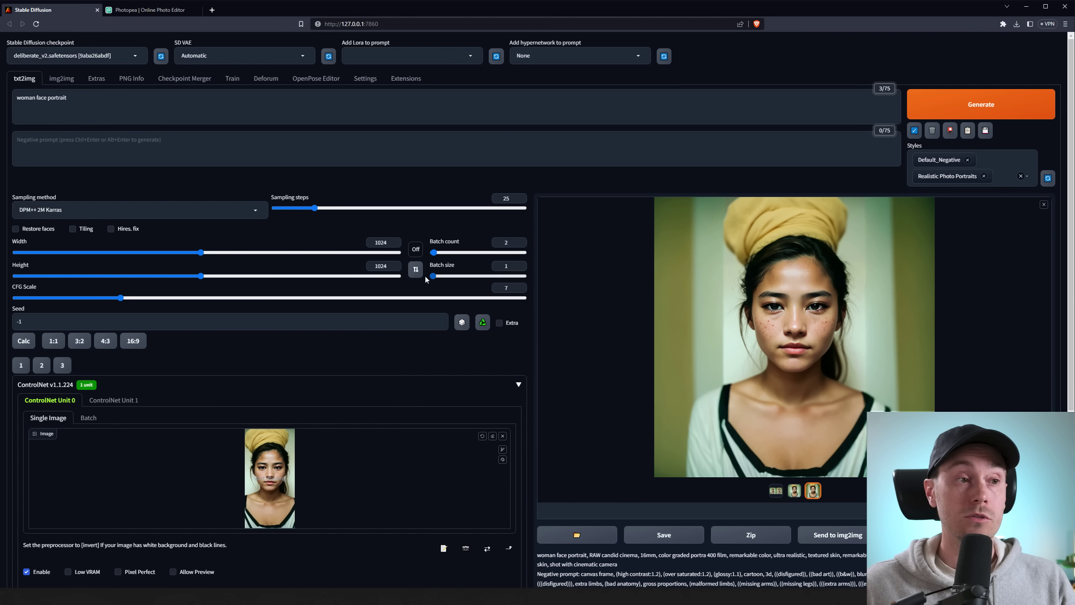
{"action": "triple_click", "coordinate": [481, 121]}
{"action": "key", "text": "BackSpace"}
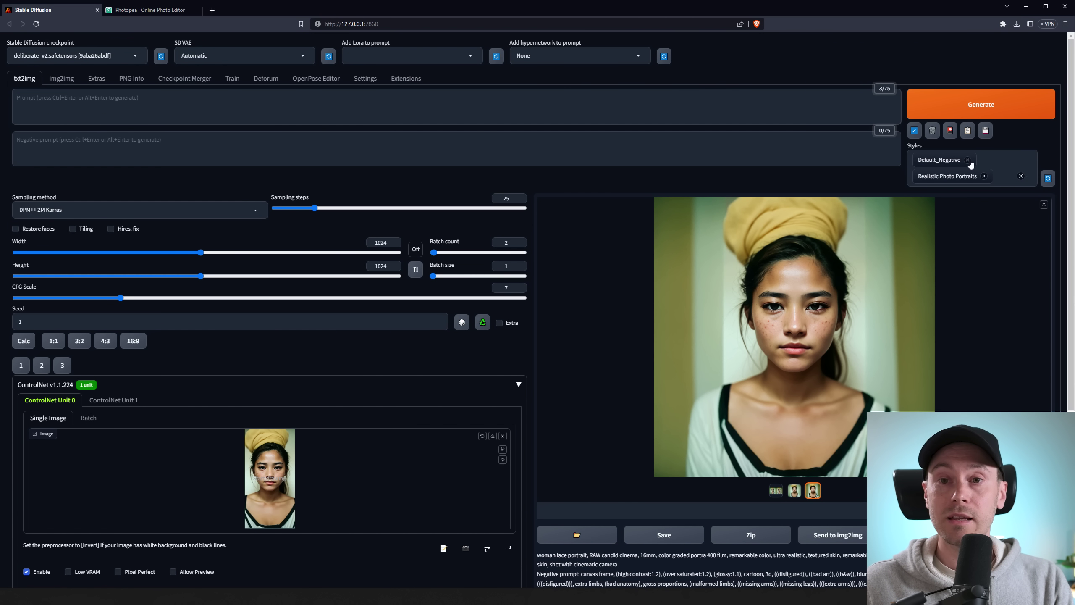
{"action": "left_click", "coordinate": [968, 160]}
{"action": "left_click", "coordinate": [983, 159]}
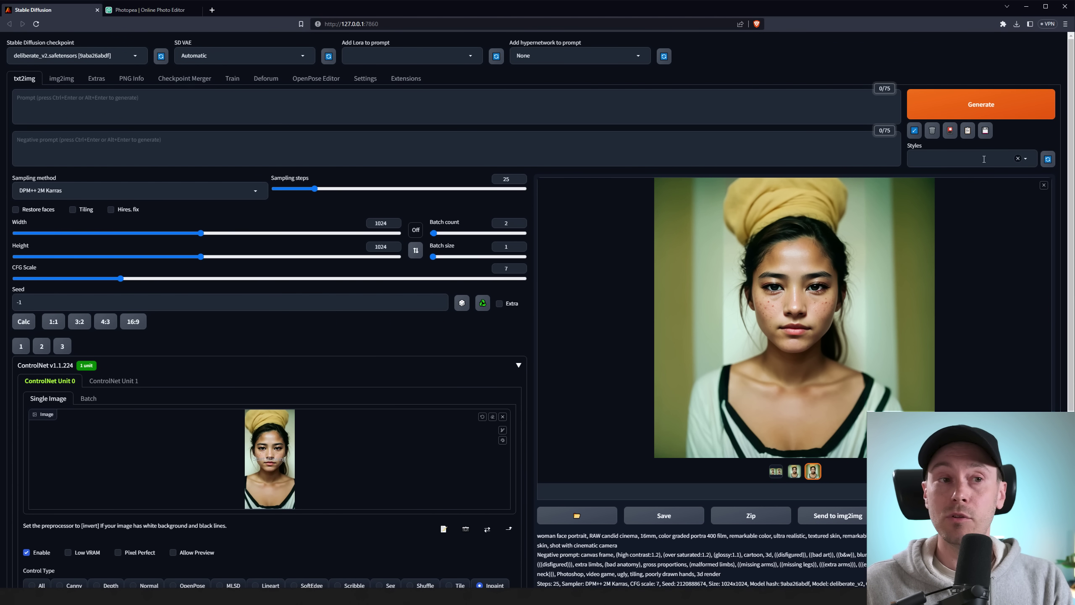
Set width to 1300, load the square portrait into ControlNet, and generate
{"action": "double_click", "coordinate": [386, 222]}
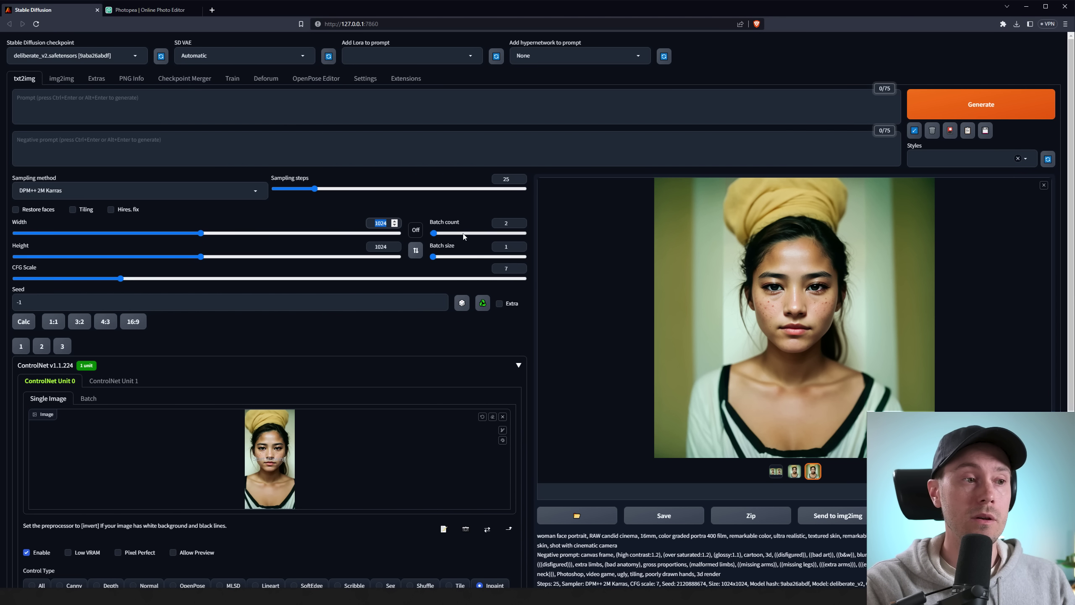
{"action": "type", "text": "1300"}
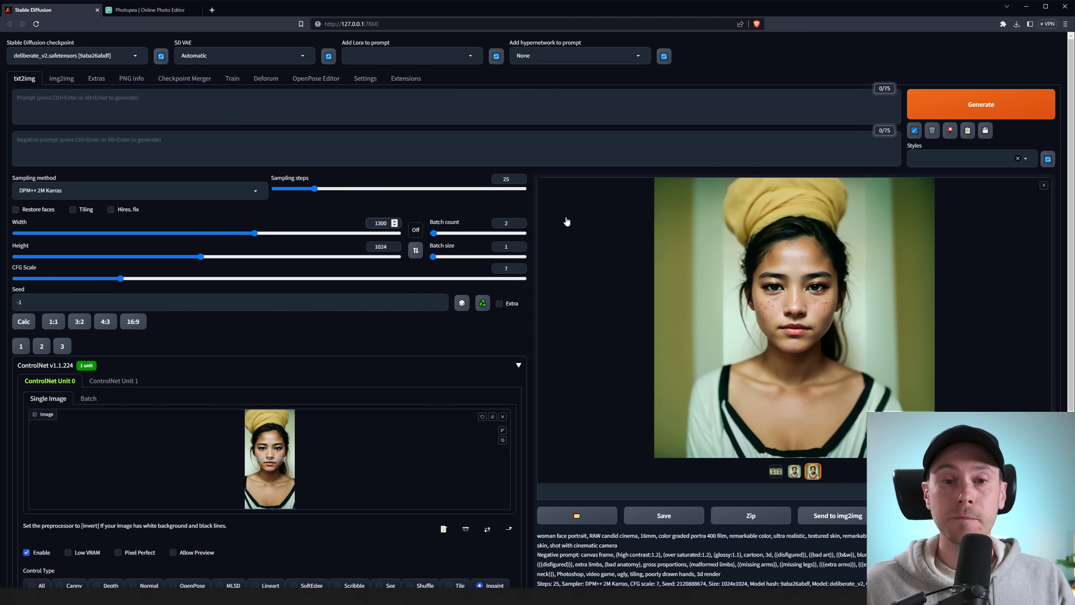
{"action": "left_click_drag", "start_coordinate": [669, 204], "coordinate": [267, 453]}
{"action": "left_click", "coordinate": [981, 104]}
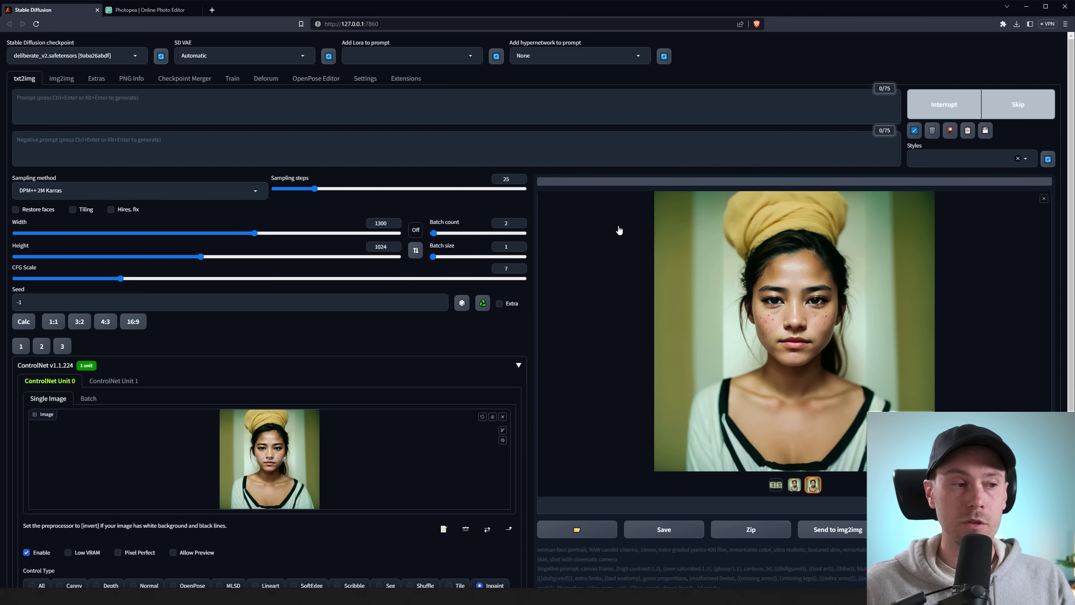